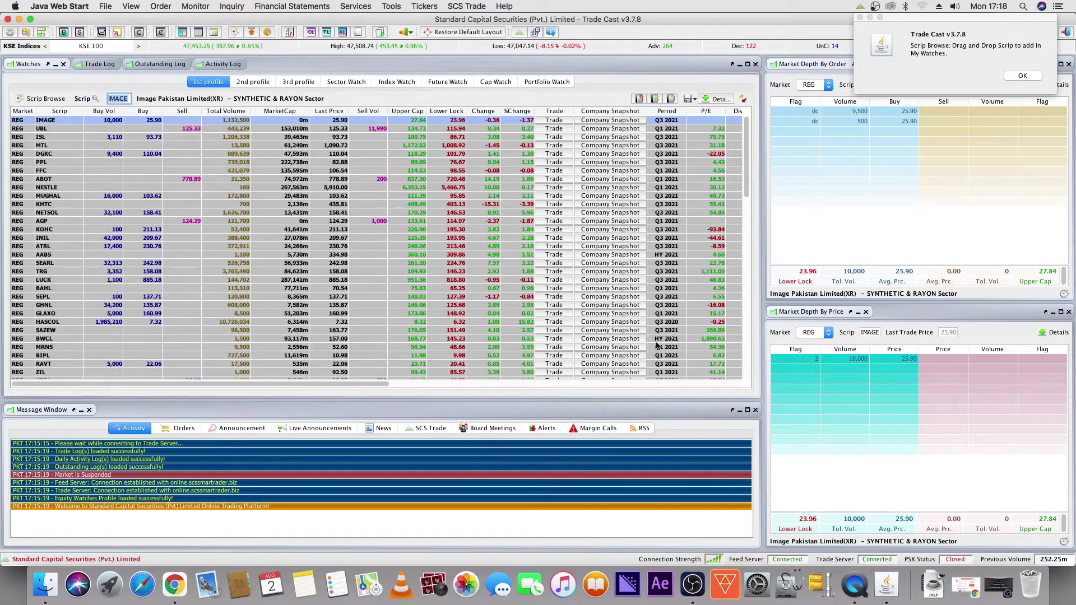
# - Review the scrips in the 1st and 3rd profile watches and the actions available for the FFC scrip
pyautogui.scroll(-15, 231, 190)
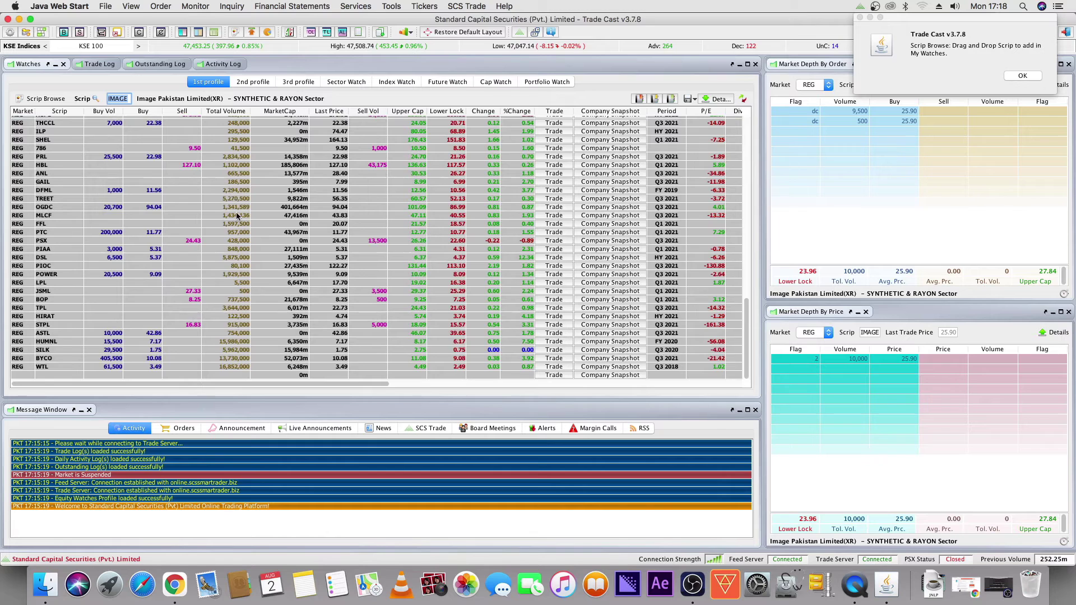
pyautogui.scroll(15, 236, 213)
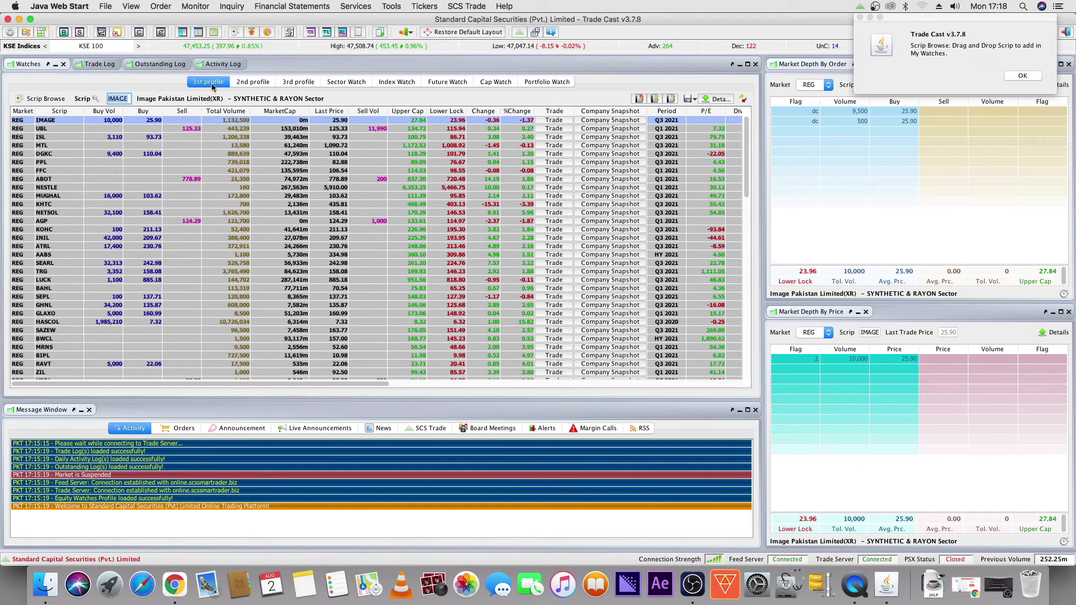
pyautogui.click(296, 83)
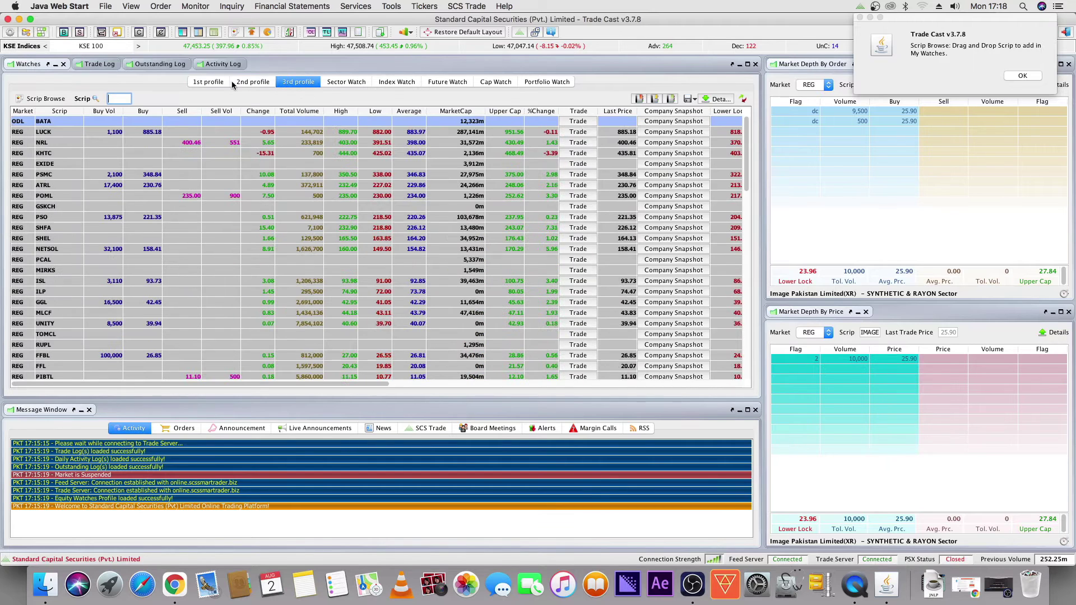
pyautogui.click(205, 84)
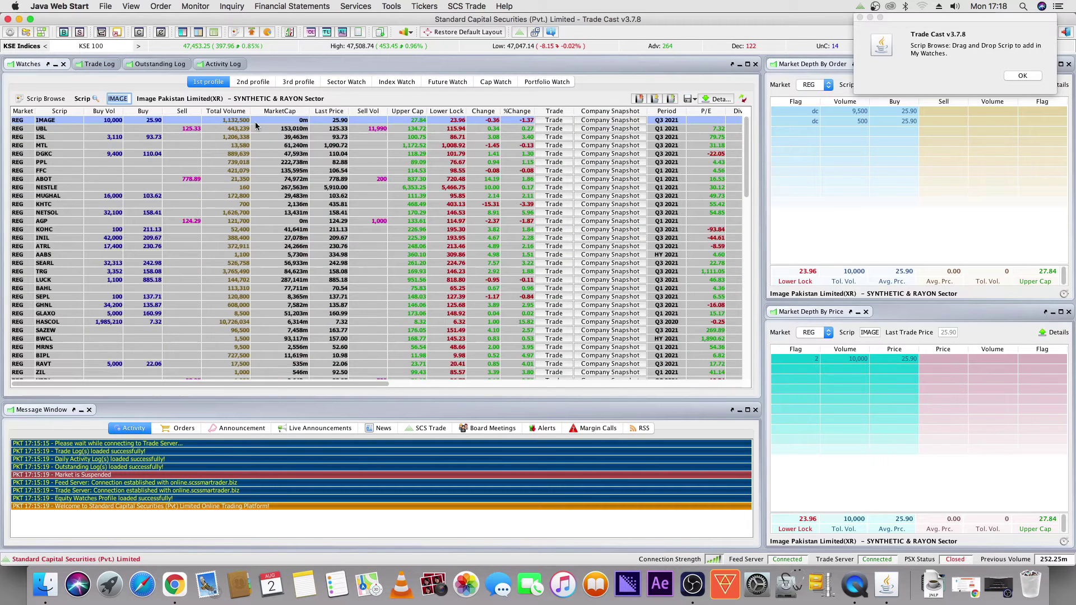
pyautogui.rightClick(58, 170)
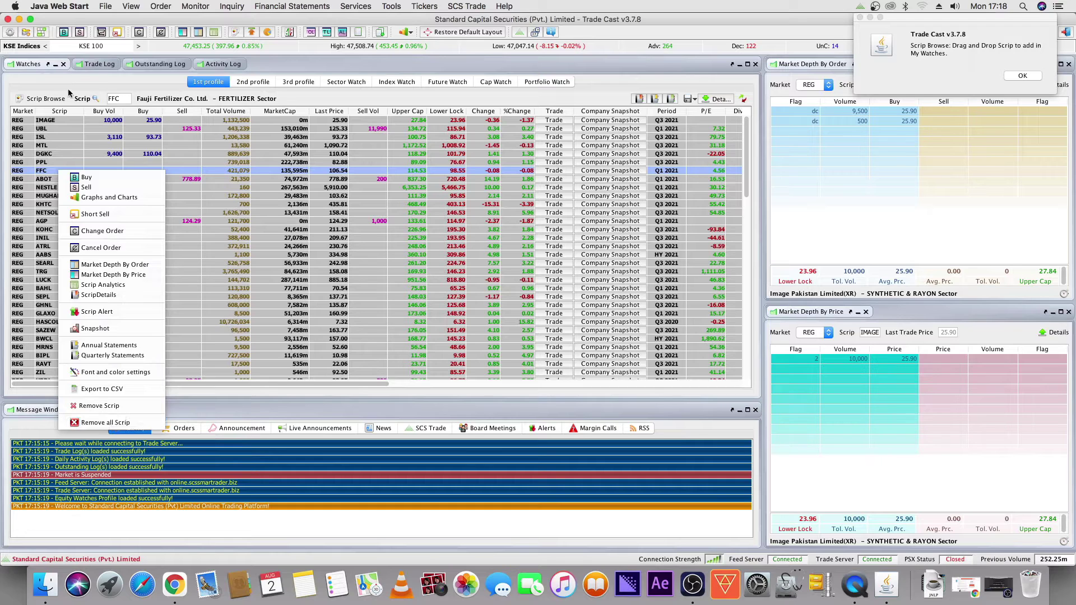
pyautogui.click(115, 98)
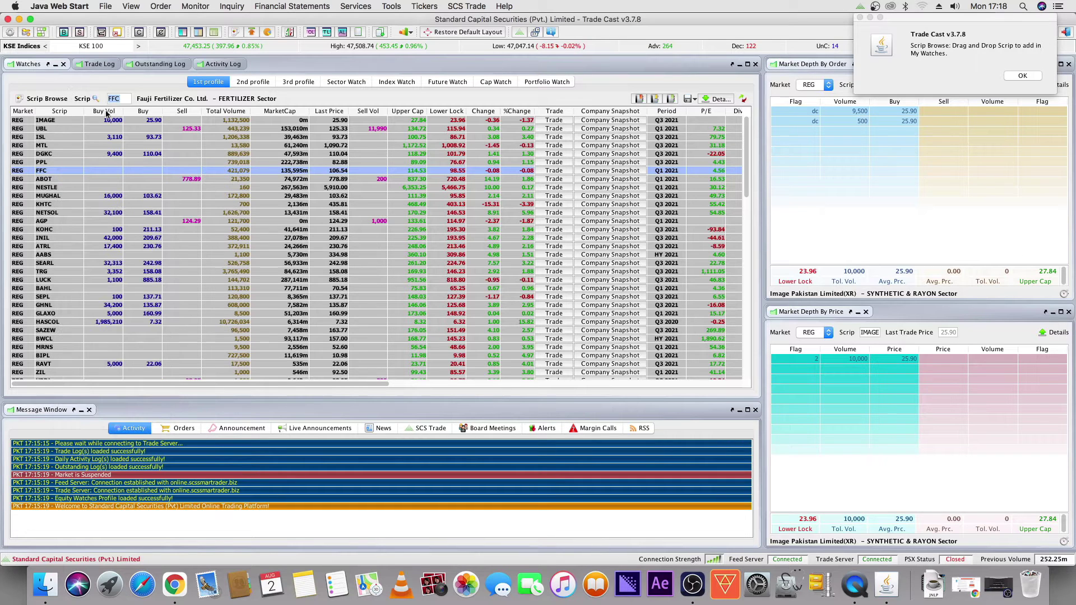
# - Search all scrips by symbol for "og" in Scrip Browse and select the regular-market OGDC entry
pyautogui.click(47, 99)
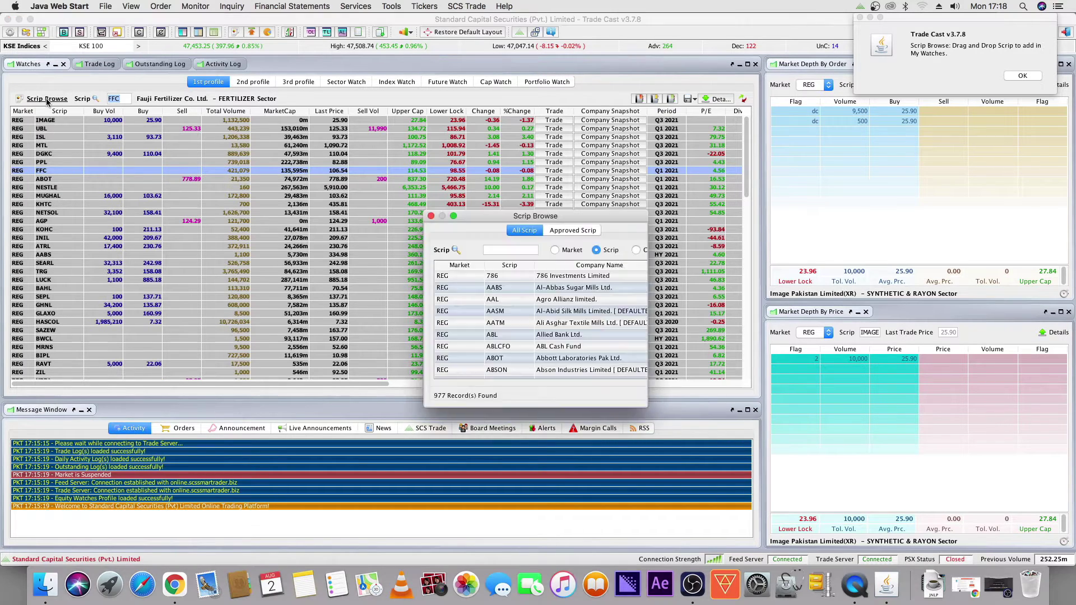
pyautogui.click(526, 288)
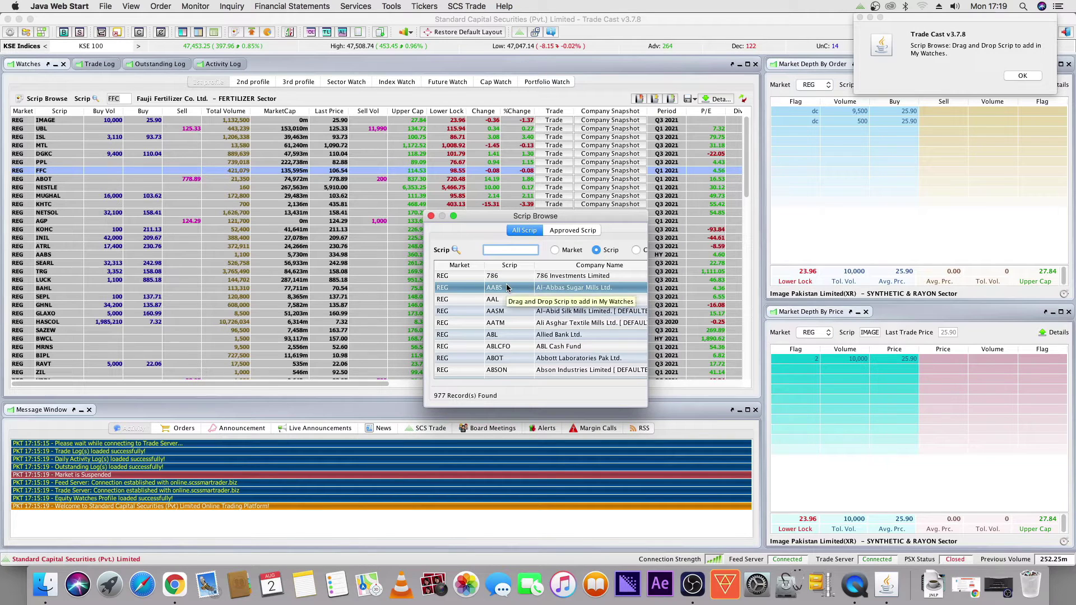
pyautogui.write('ogc')
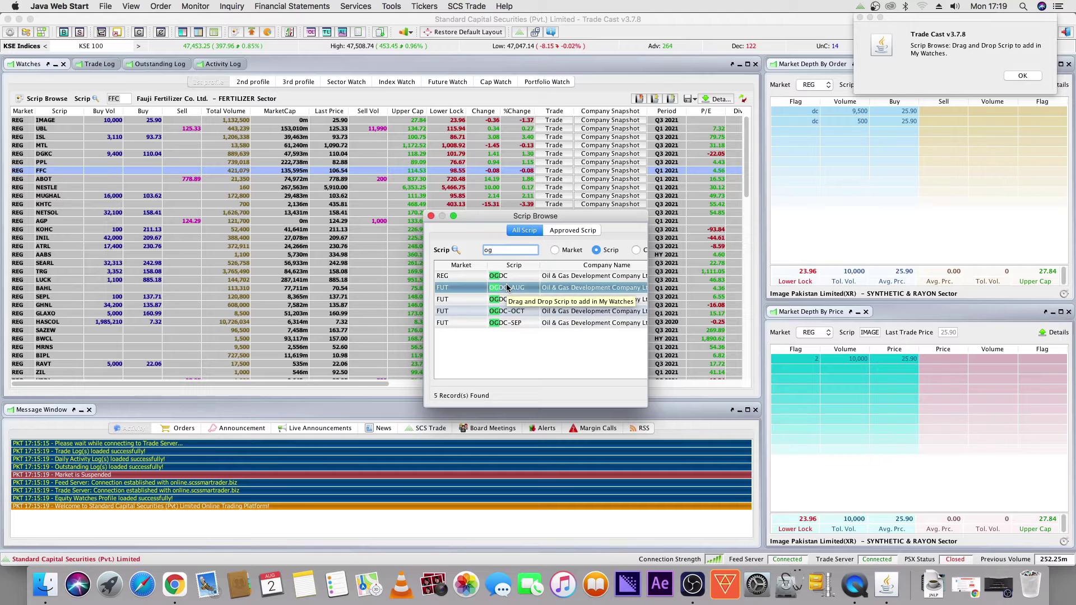
pyautogui.click(527, 275)
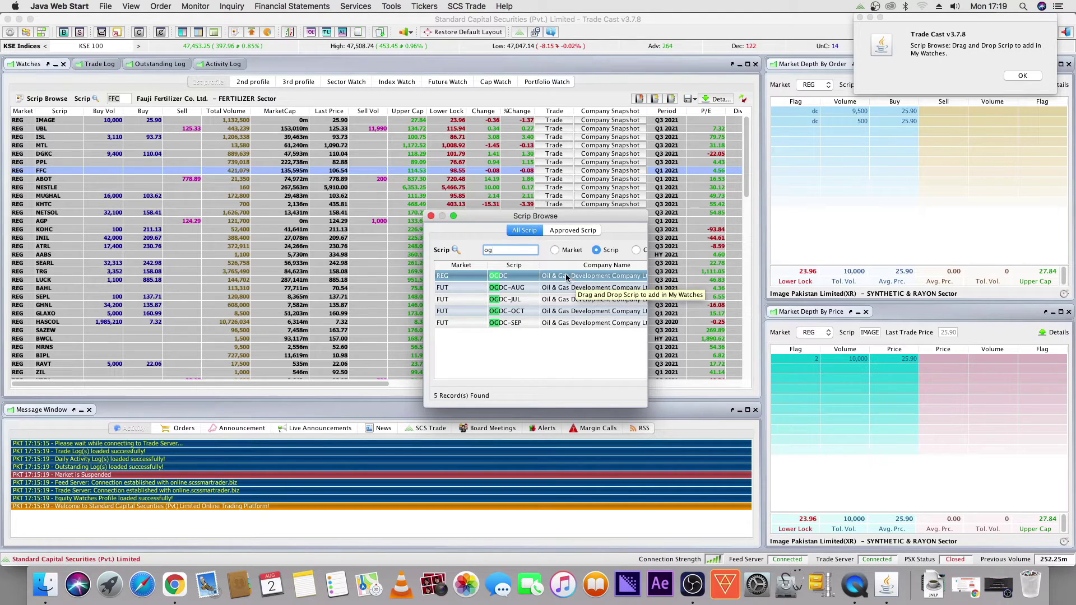
# - Search Scrip Browse by company name for "oil", select the regular-market OGDC entry, and close the browser
pyautogui.moveTo(648, 297); pyautogui.dragTo(724, 297)
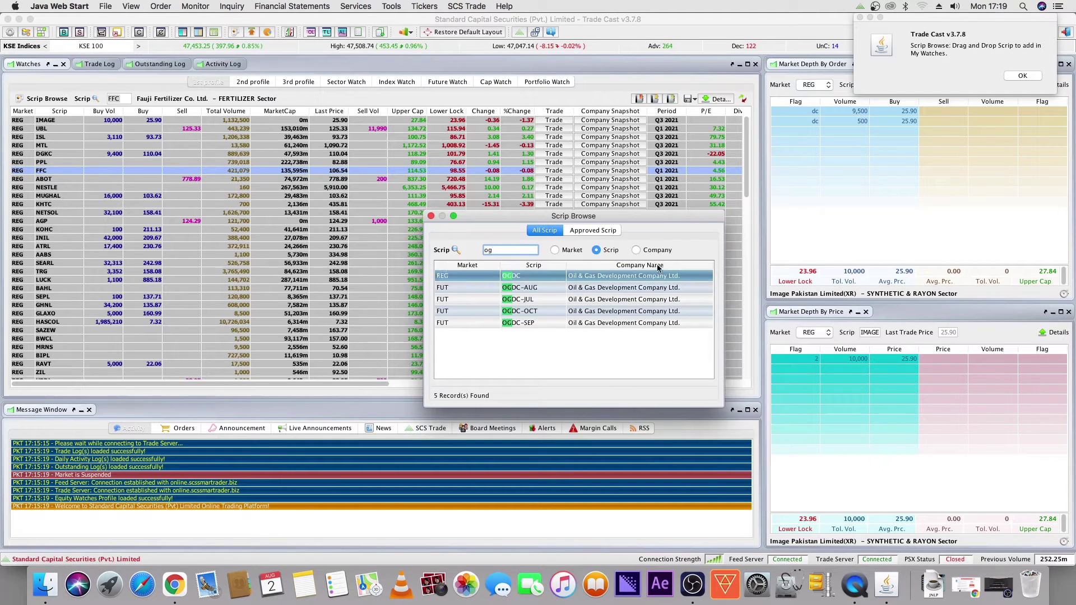
pyautogui.click(637, 250)
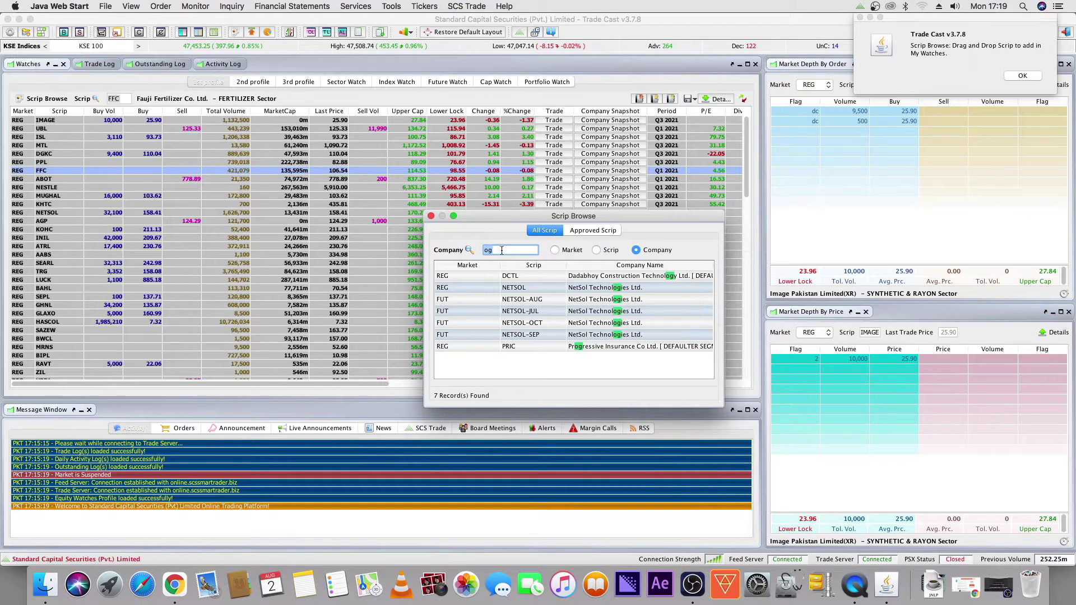
pyautogui.write('oil')
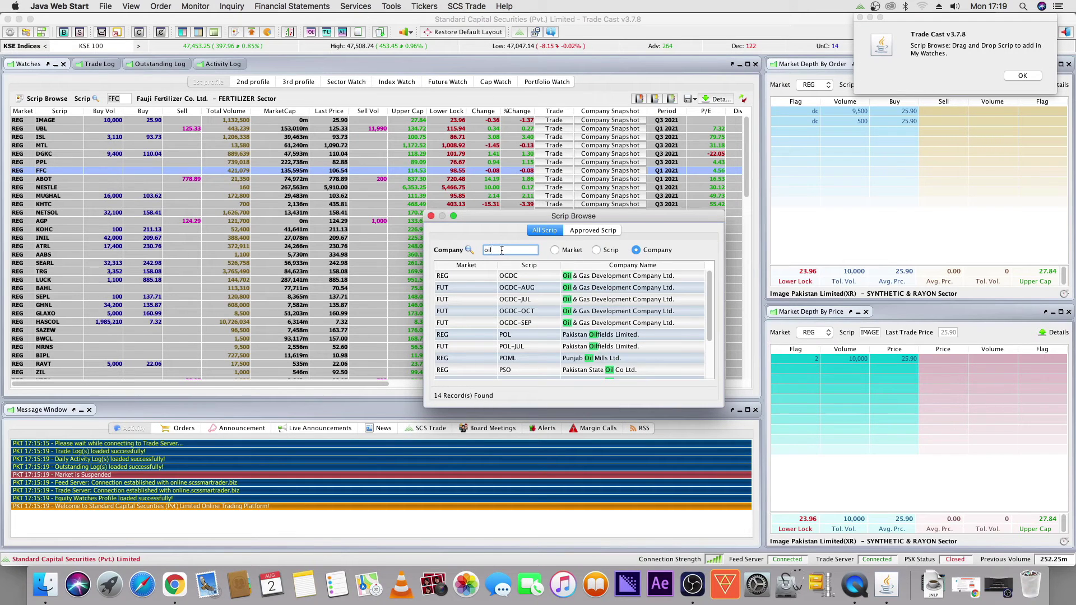
pyautogui.click(577, 279)
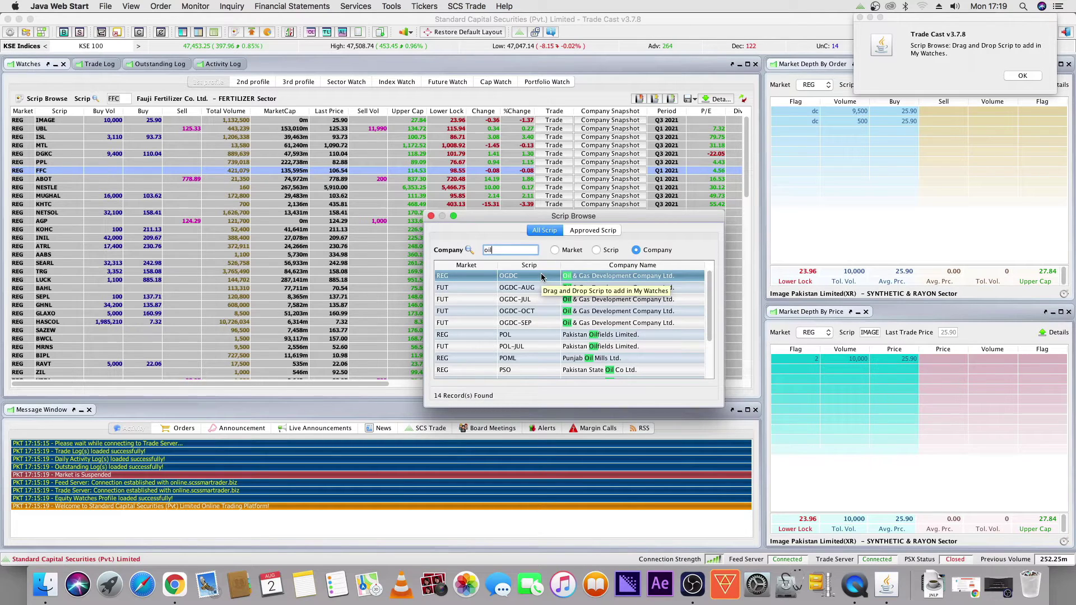
pyautogui.moveTo(530, 276)
pyautogui.mouseDown()
pyautogui.moveTo(293, 224)
pyautogui.moveTo(525, 279)
pyautogui.mouseUp()
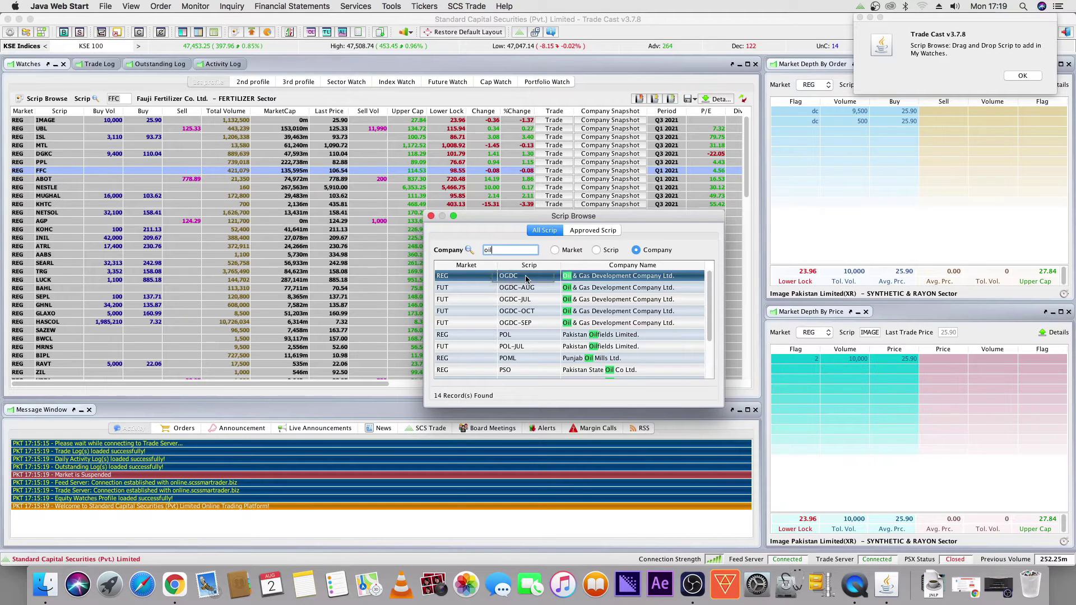
pyautogui.click(431, 217)
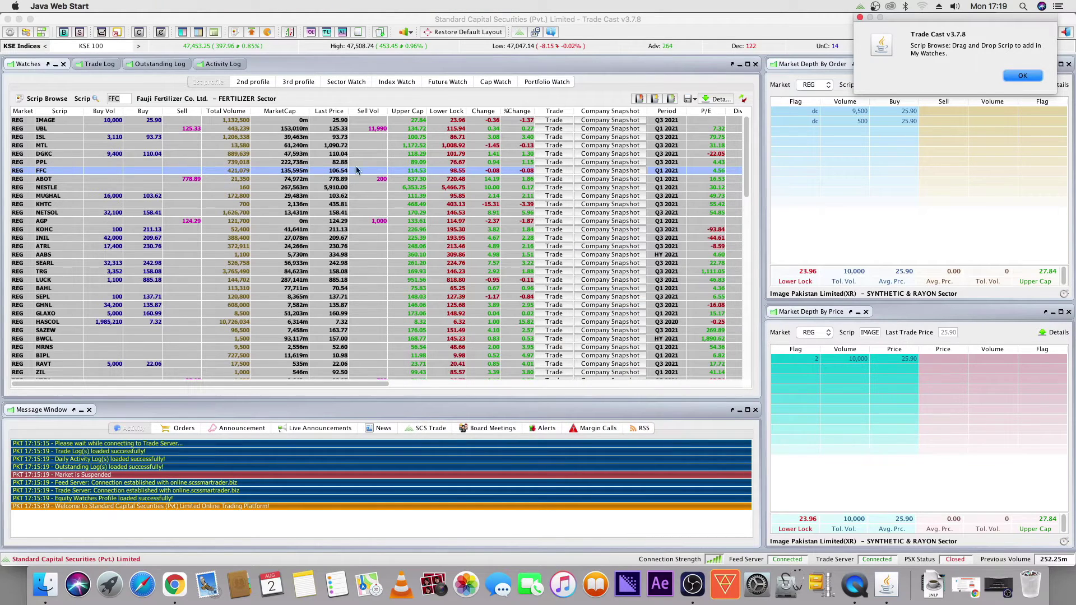
# - View the 2nd and 3rd profile watches, and list the CEMENT sector's scrips in Sector Watch
pyautogui.click(261, 83)
pyautogui.click(295, 81)
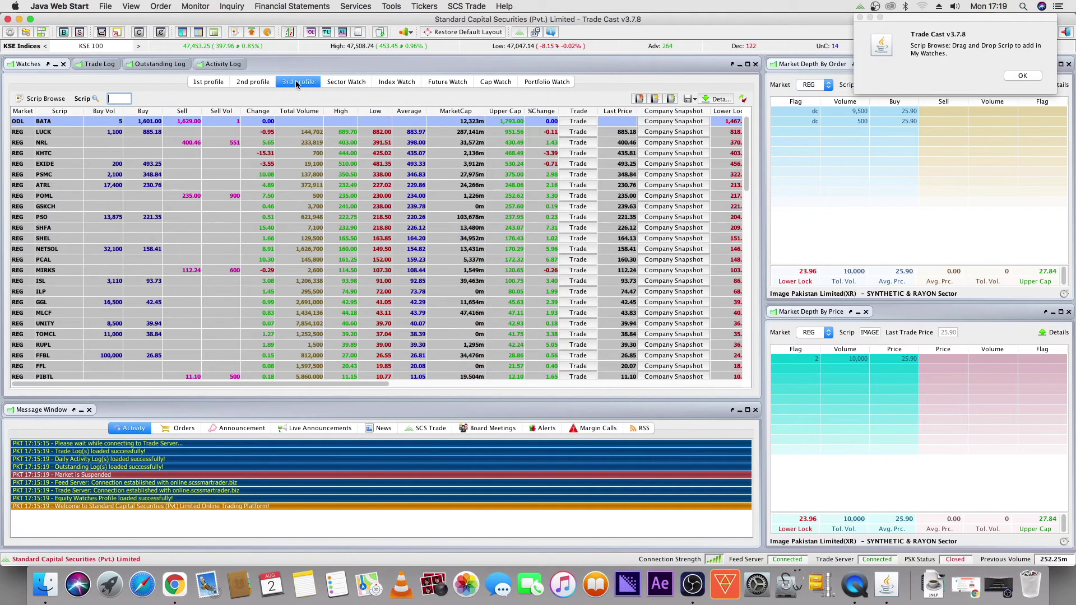
pyautogui.click(343, 83)
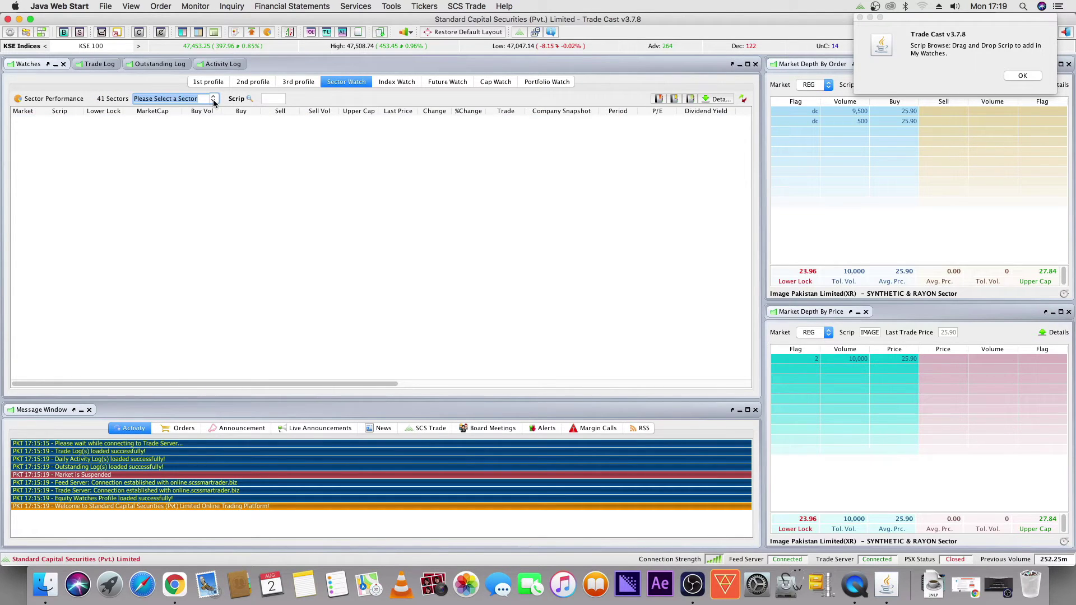
pyautogui.click(213, 100)
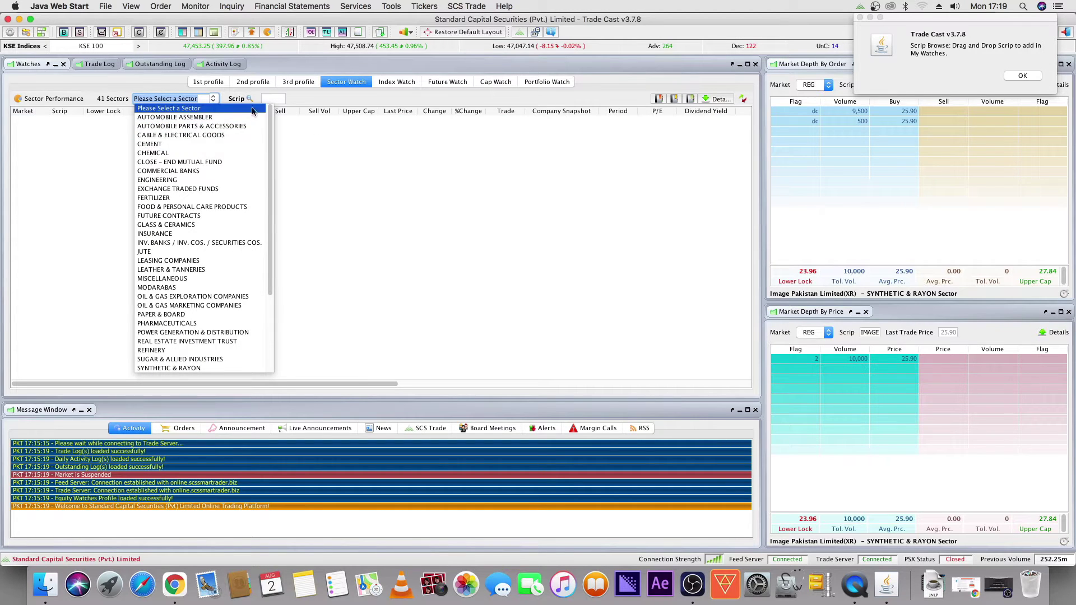
pyautogui.click(351, 84)
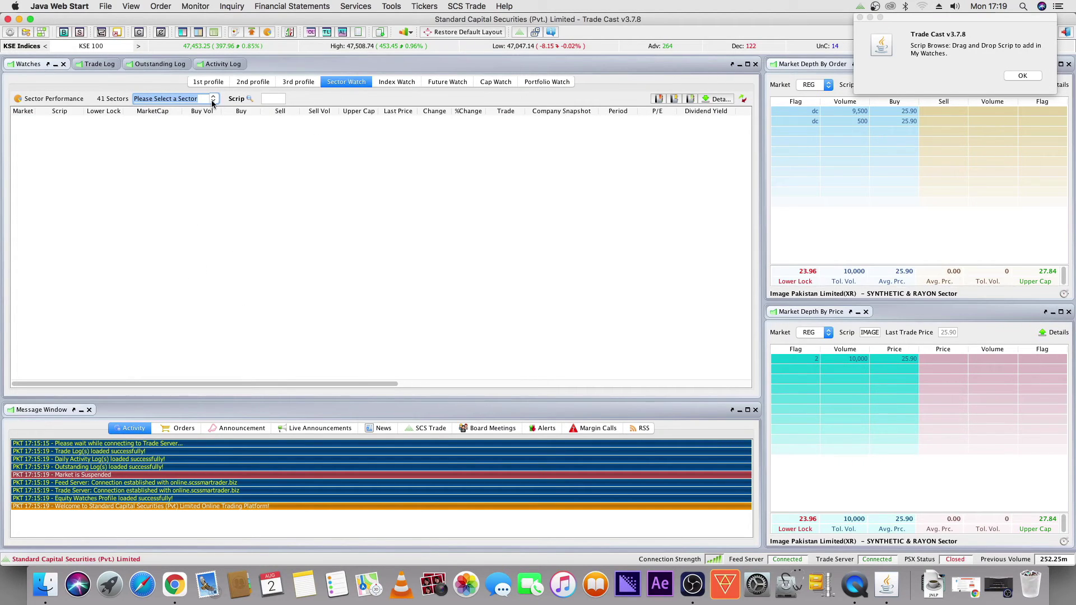
pyautogui.click(213, 99)
pyautogui.click(186, 136)
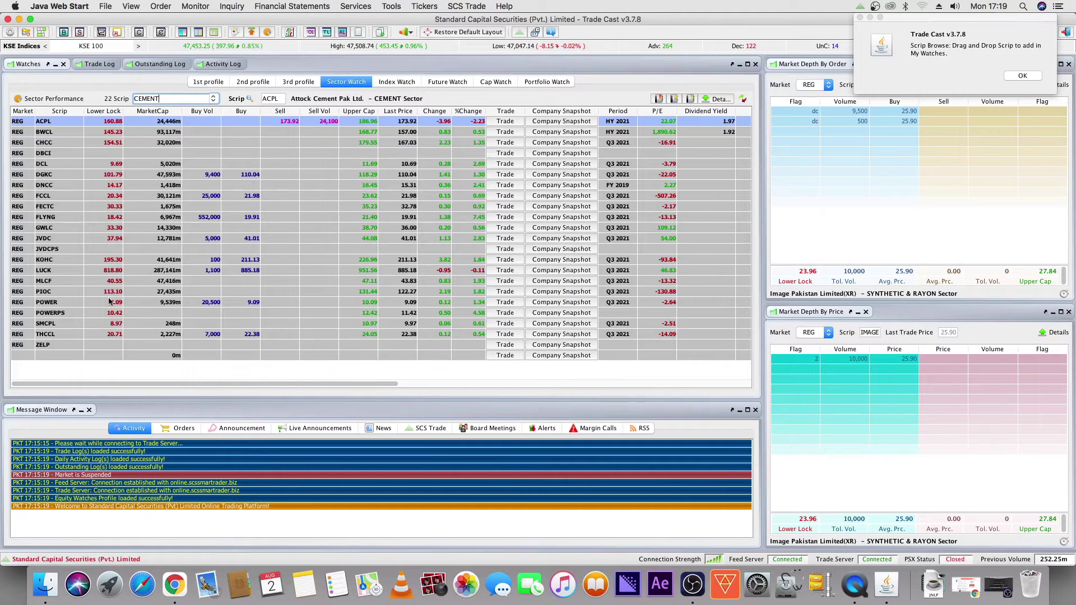
# - Examine the scrips of the 100 INDEX and of KMI ALL SHR in Index Watch
pyautogui.click(399, 83)
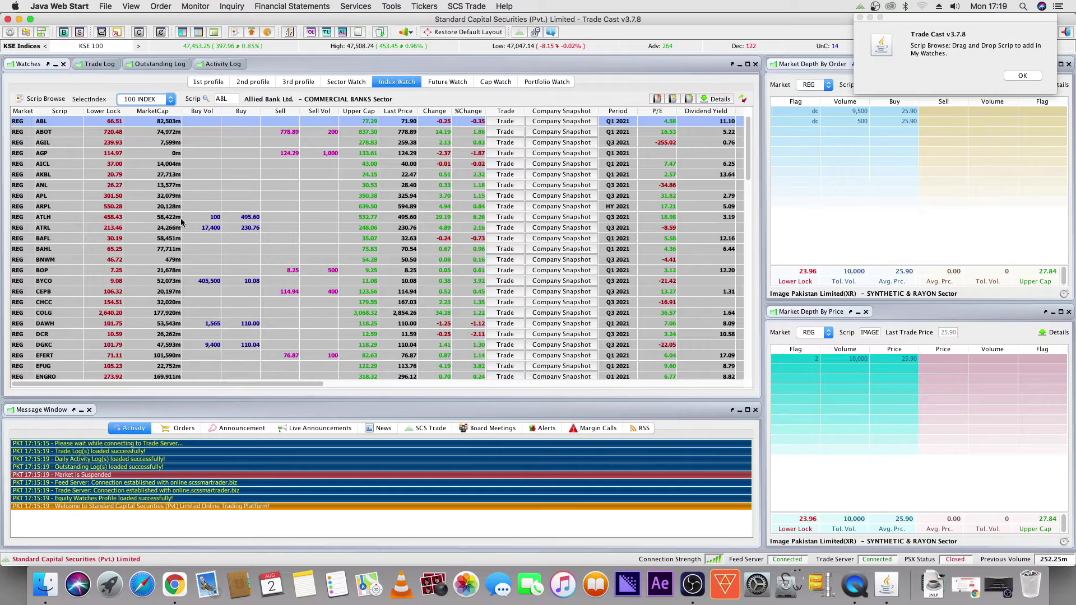
pyautogui.scroll(-3, 181, 223)
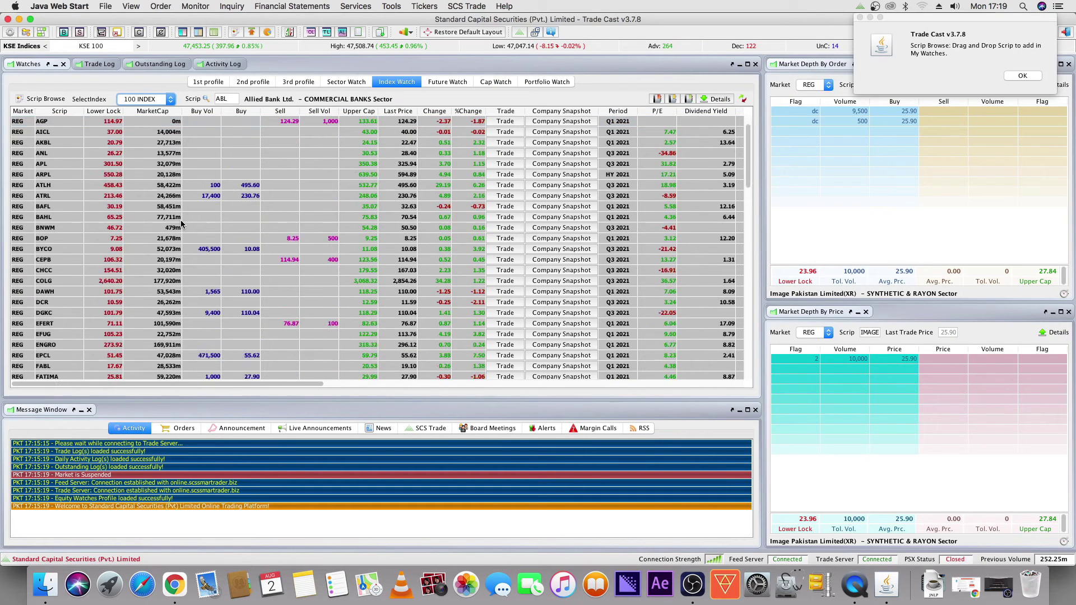
pyautogui.scroll(3, 181, 222)
pyautogui.click(170, 100)
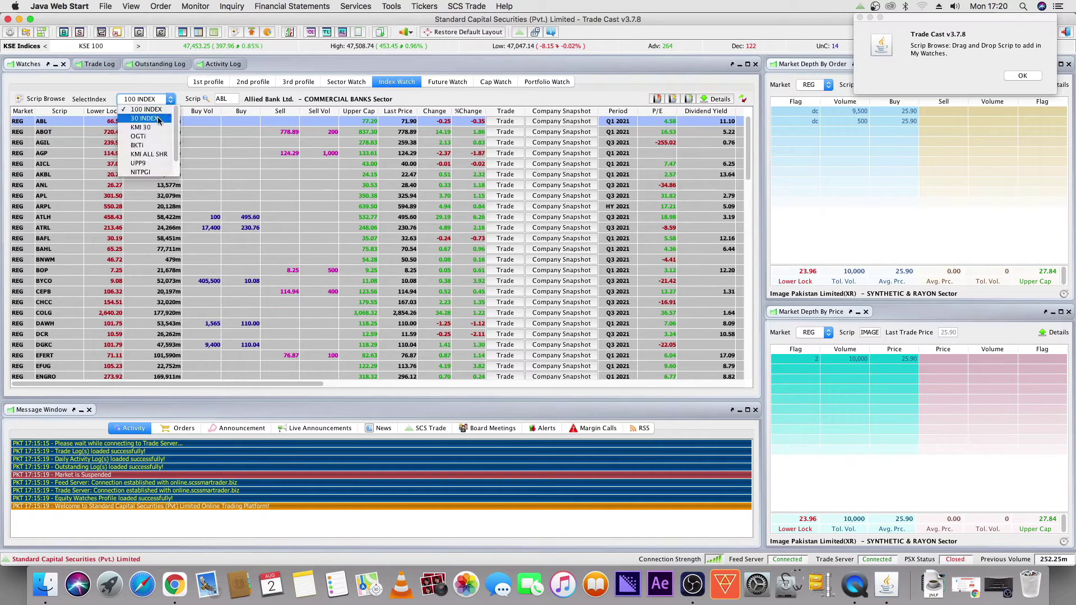
pyautogui.click(157, 154)
pyautogui.scroll(-5, 204, 163)
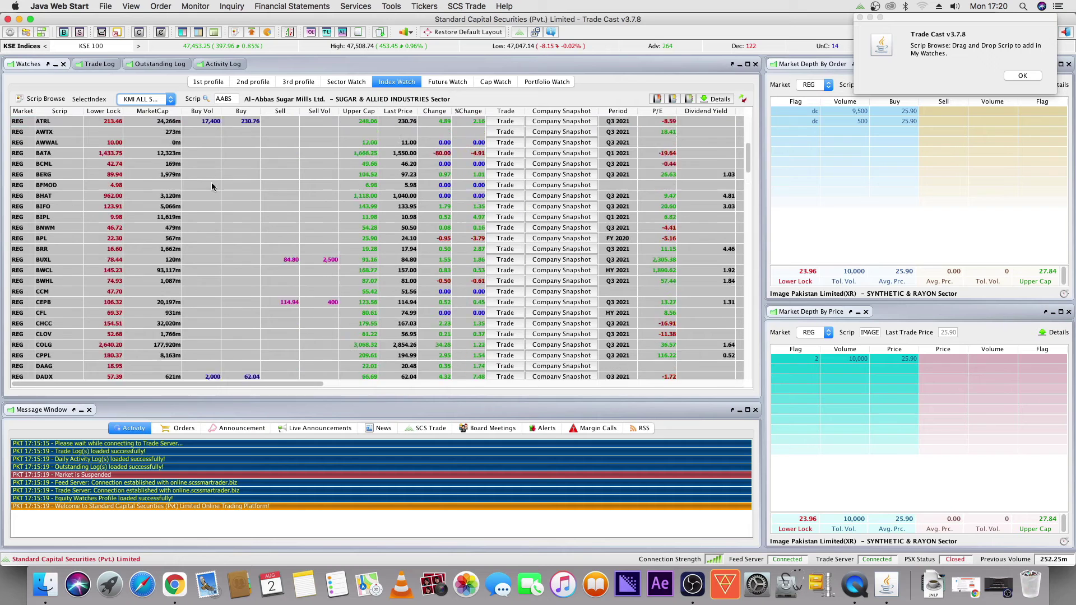
pyautogui.scroll(7, 211, 185)
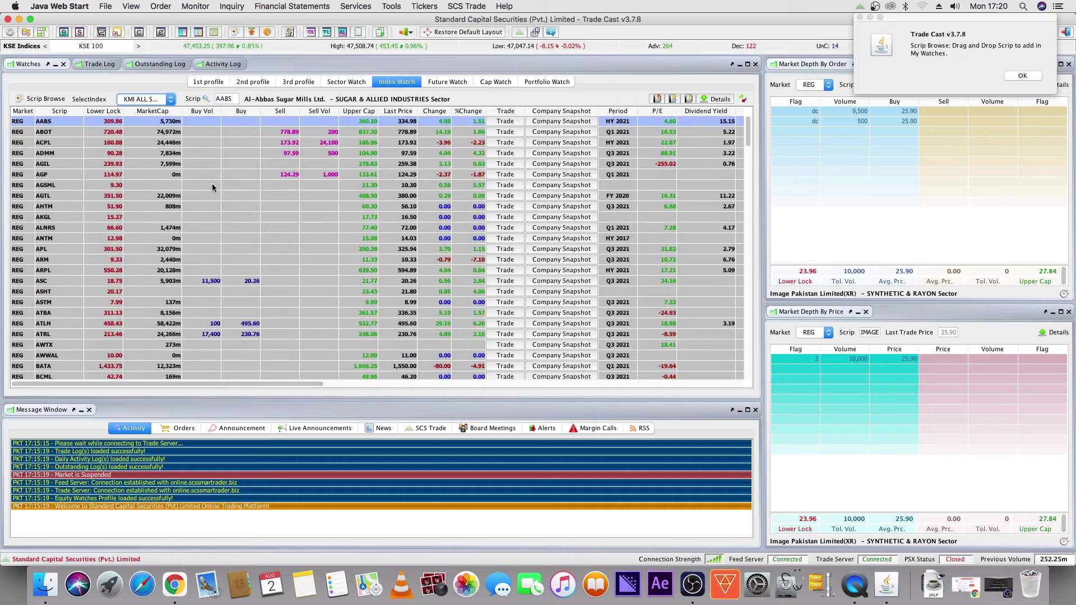
# - Switch Index Watch to KMI 30 and look through its scrips
pyautogui.click(171, 103)
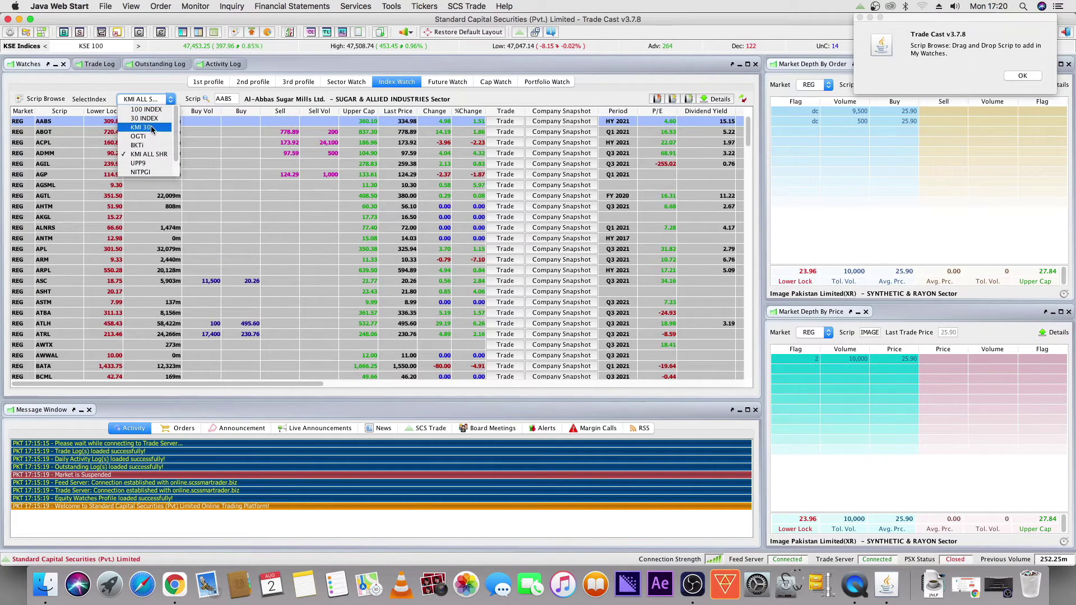
pyautogui.click(153, 126)
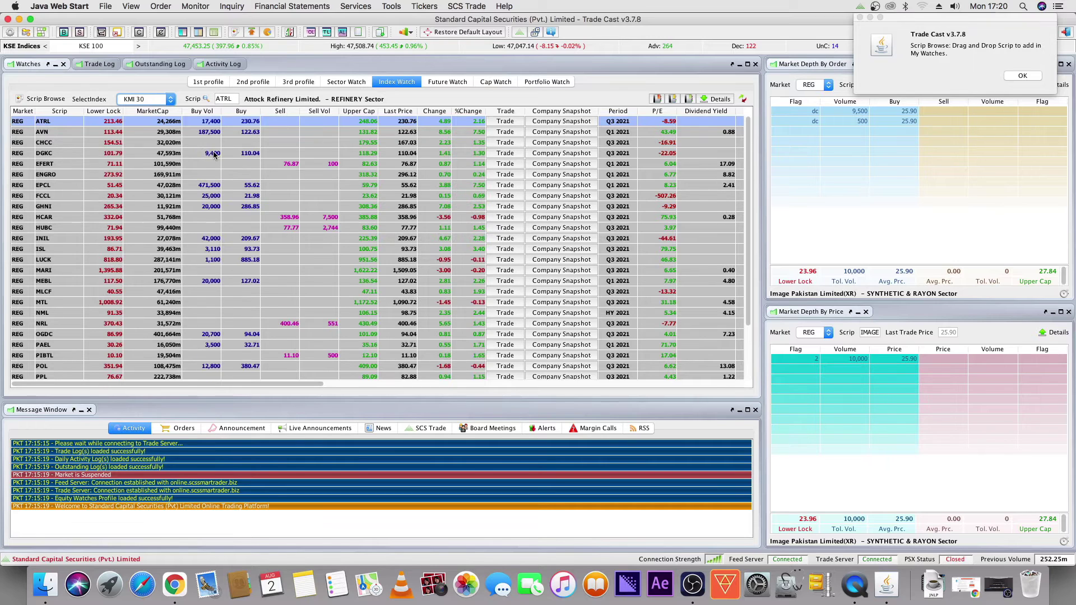
pyautogui.scroll(-3, 213, 150)
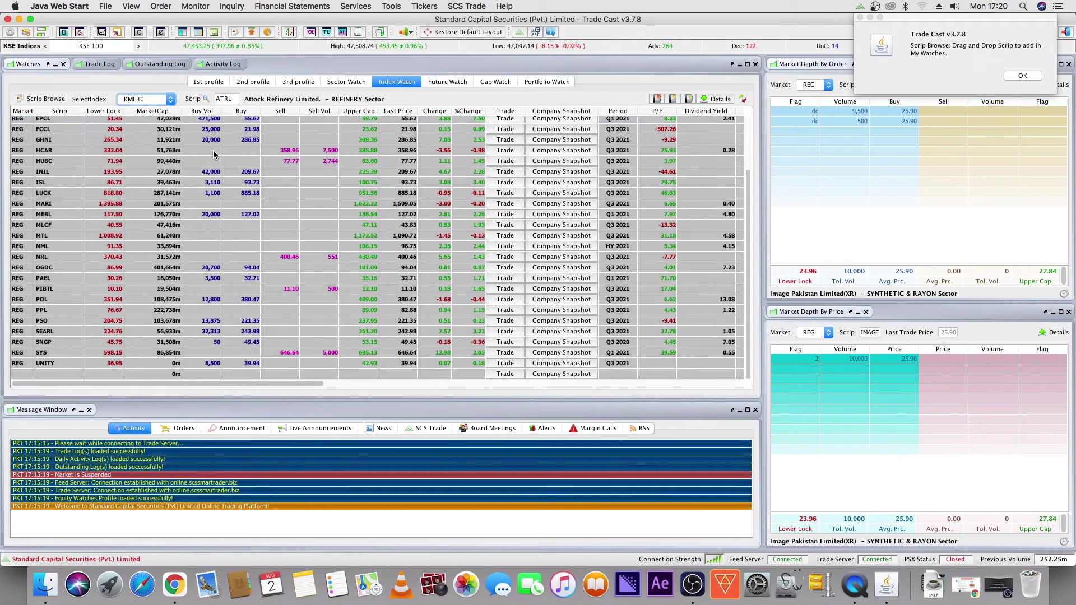
# - View the account's collateral and open-position holdings in Portfolio Watch, along with their details
pyautogui.click(540, 82)
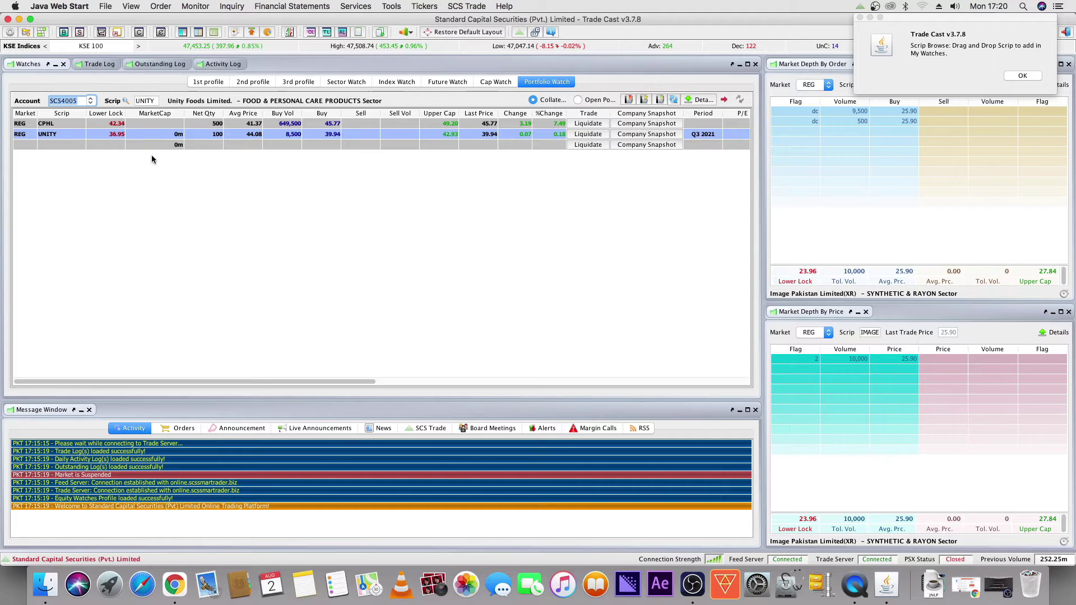
pyautogui.click(586, 101)
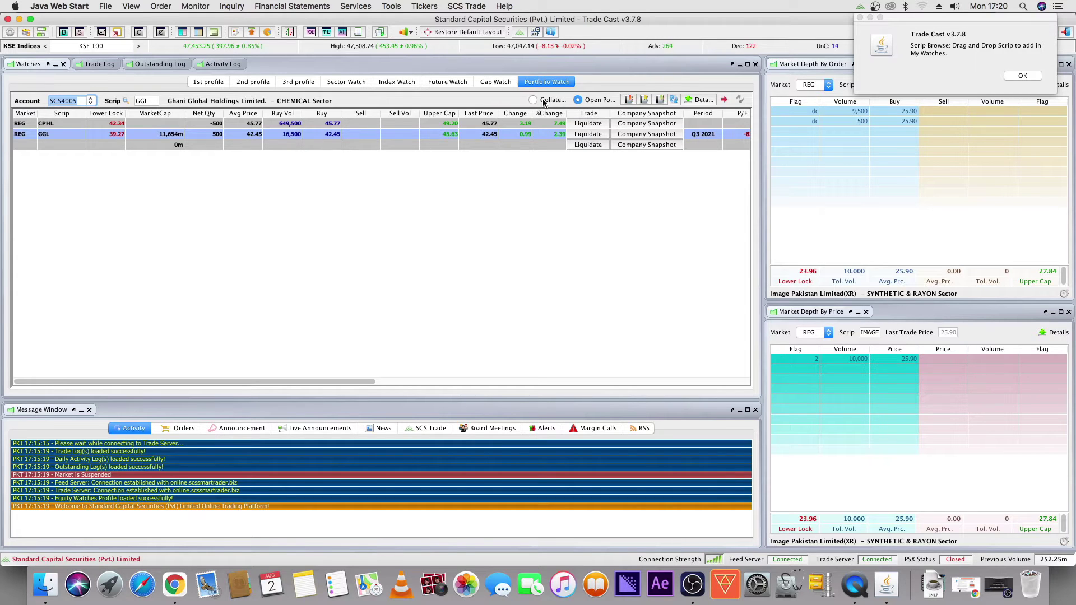
pyautogui.click(699, 100)
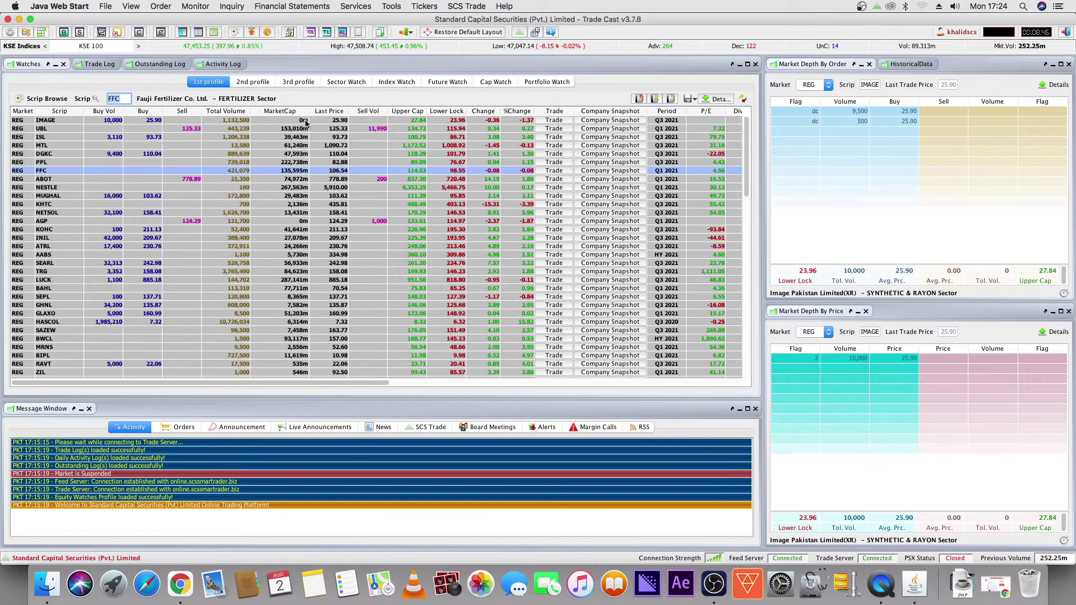
# - Open Exposure Watch for the client account, and view its exposure limits and collaterals
pyautogui.click(231, 9)
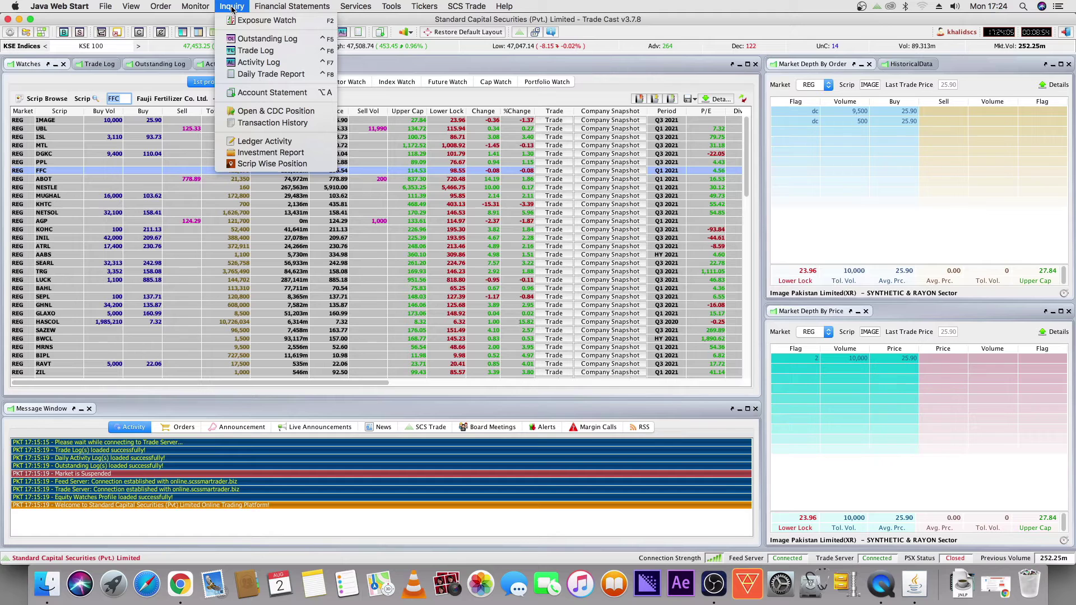
pyautogui.click(255, 22)
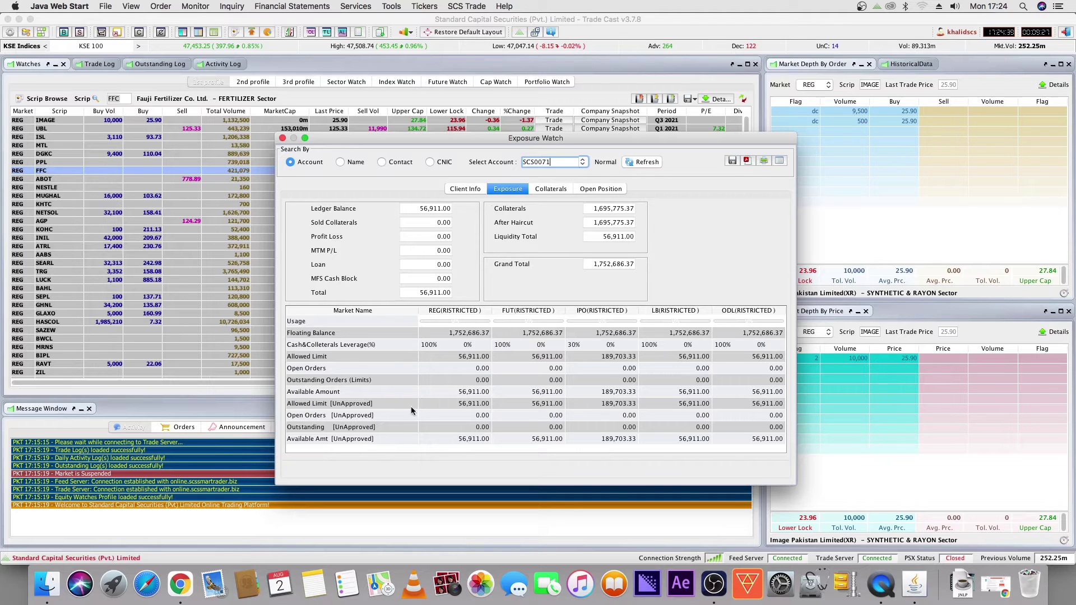
pyautogui.click(549, 189)
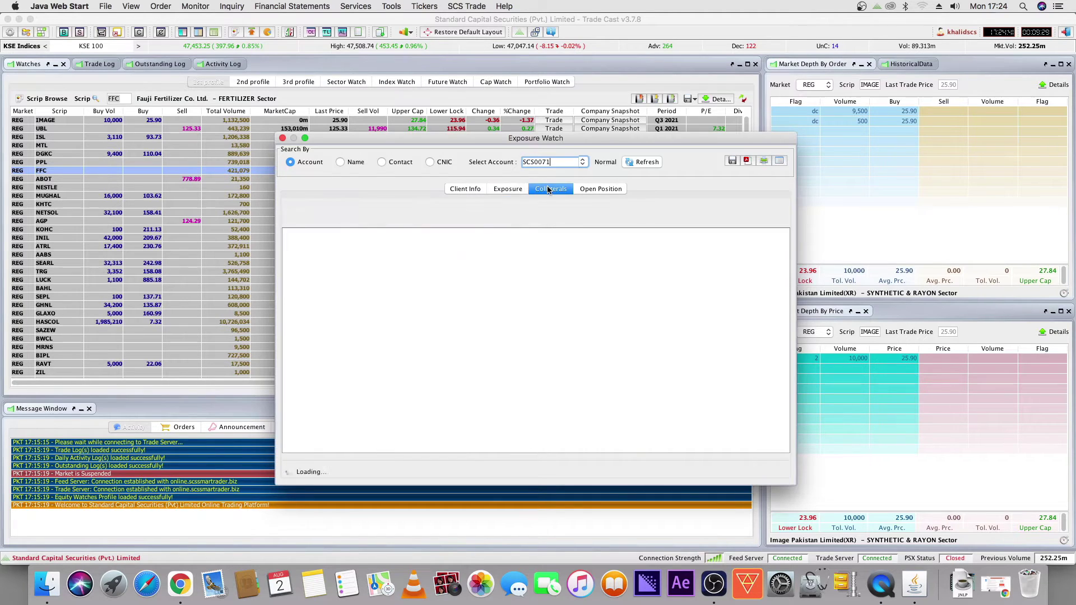
# - View the account's open positions in Exposure Watch, and return to its exposure limits
pyautogui.click(593, 191)
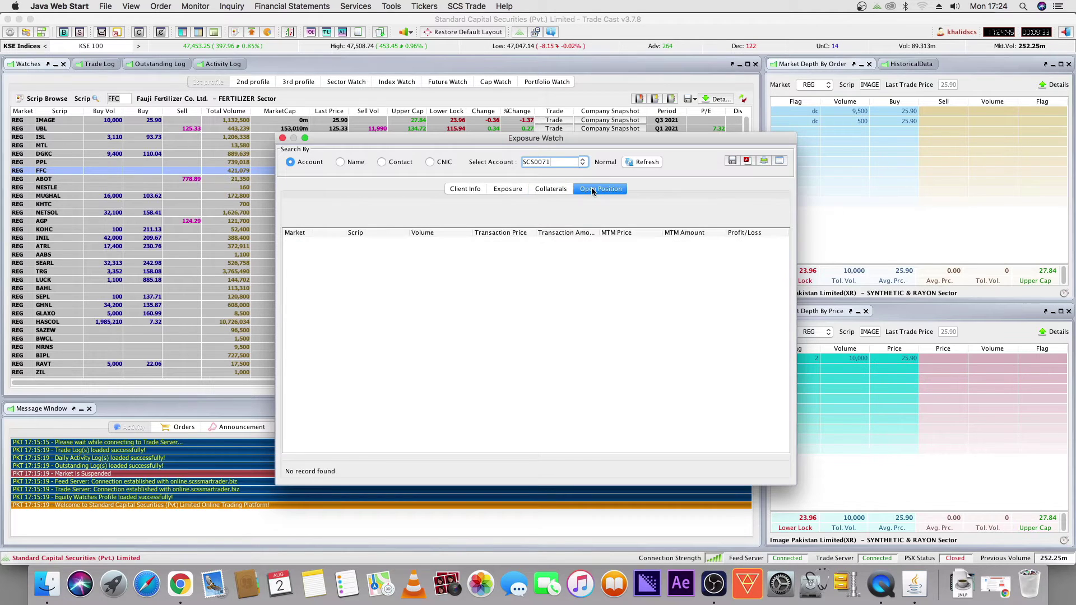
pyautogui.click(507, 189)
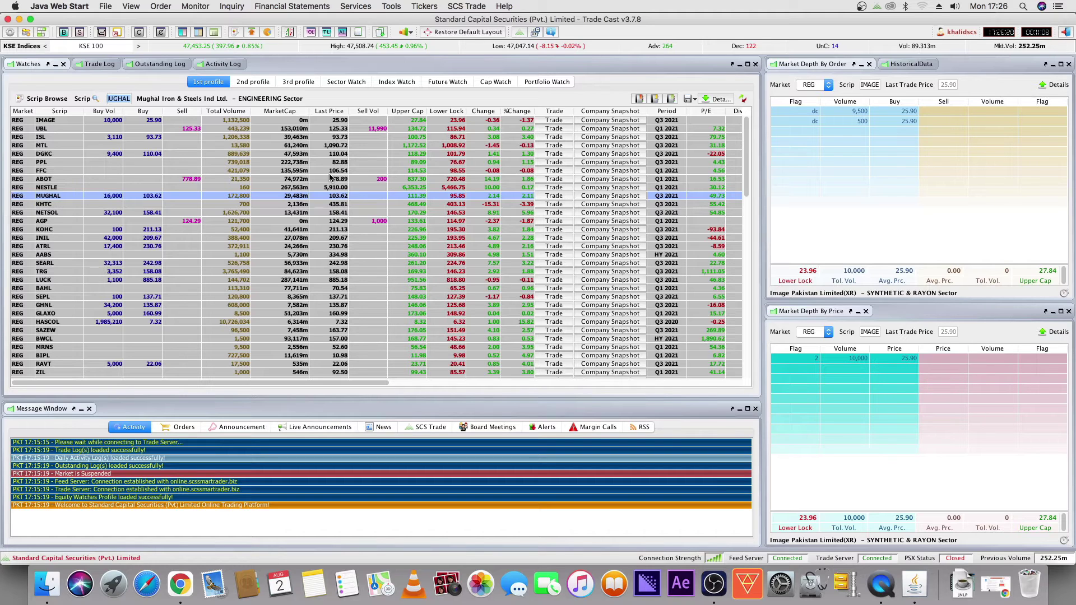
pyautogui.click(168, 8)
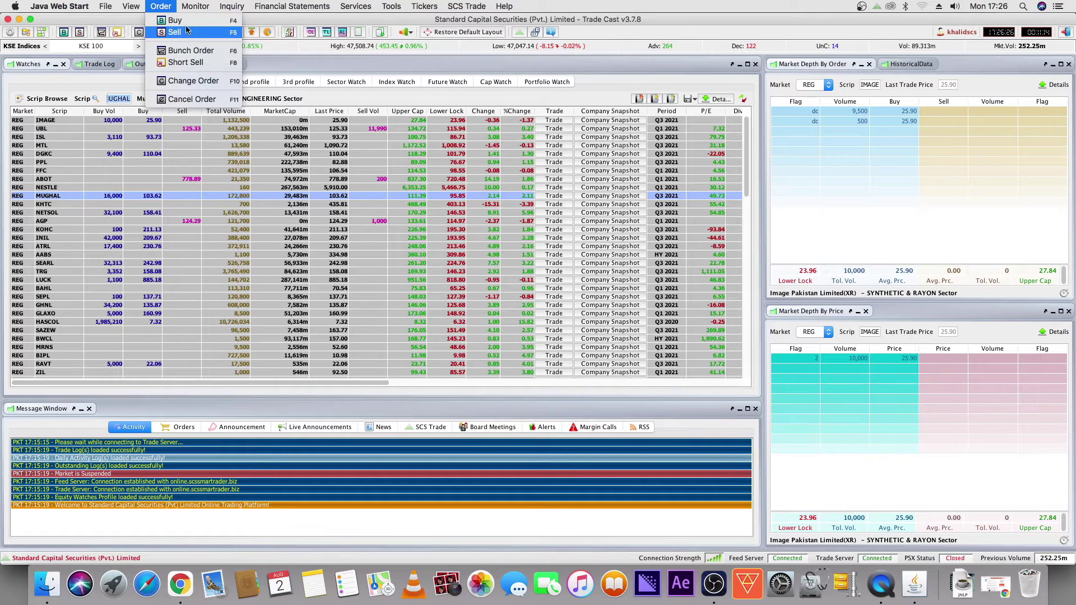
pyautogui.click(283, 68)
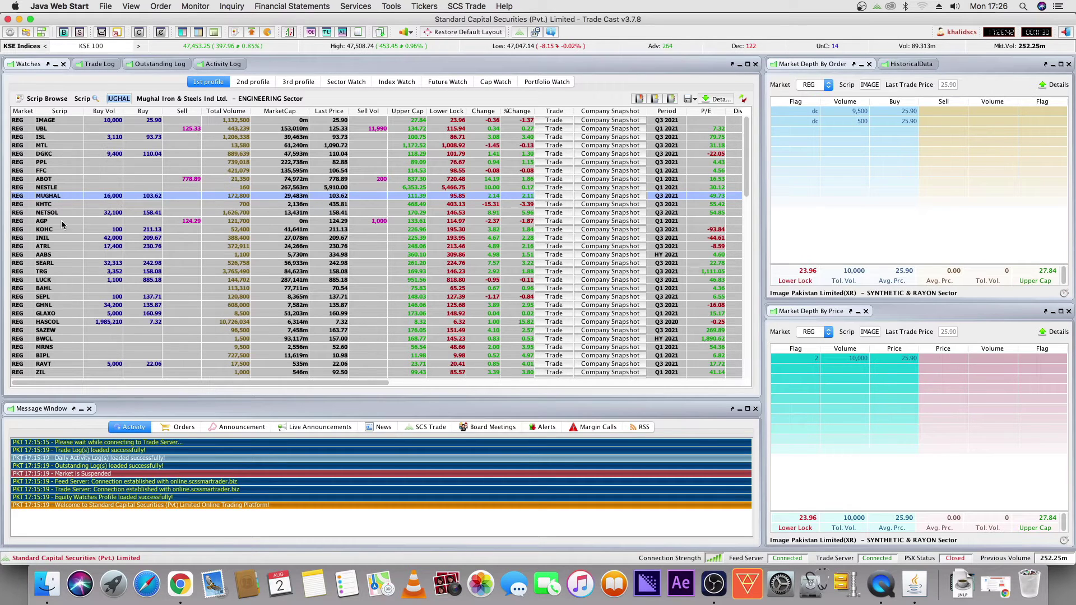
pyautogui.rightClick(59, 196)
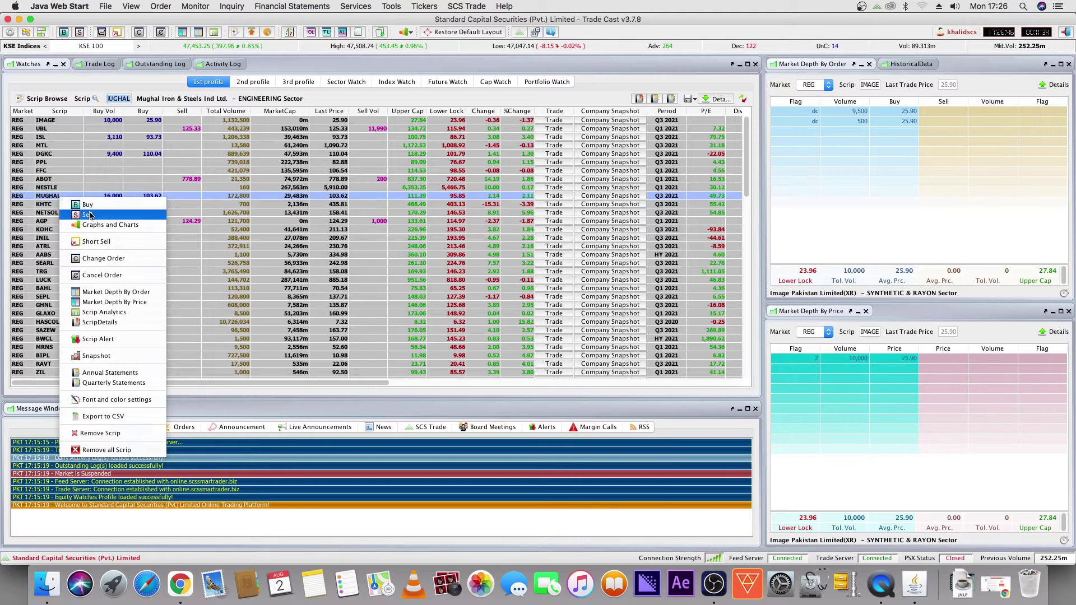
pyautogui.press('Escape')
pyautogui.press('Up')
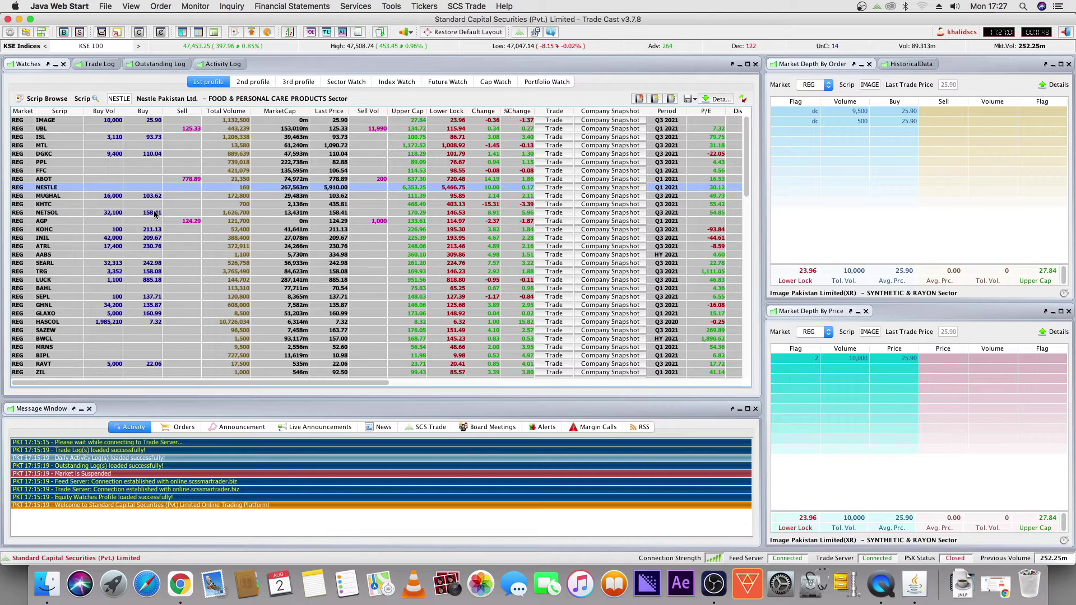
# - Start a buy order for the MUGHAL scrip and set its order type to MKT
pyautogui.rightClick(64, 196)
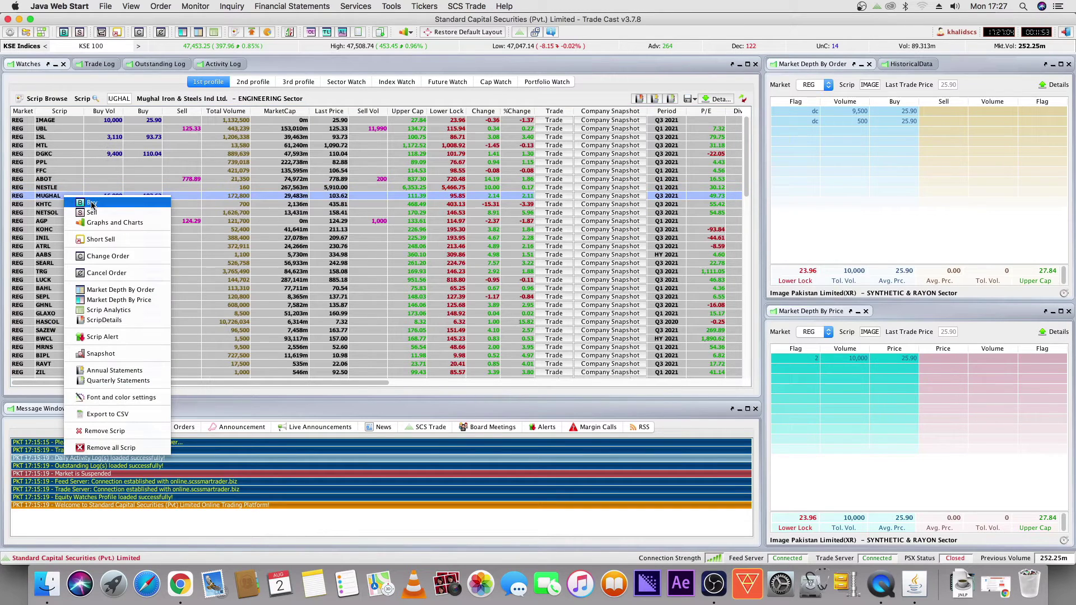
pyautogui.click(92, 204)
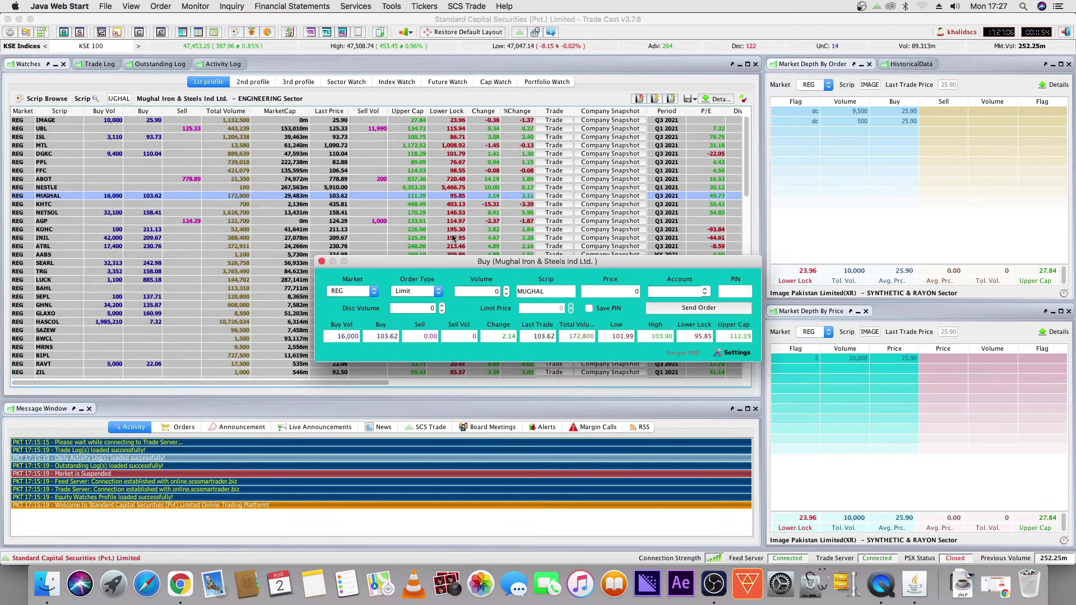
pyautogui.moveTo(462, 214); pyautogui.dragTo(446, 210)
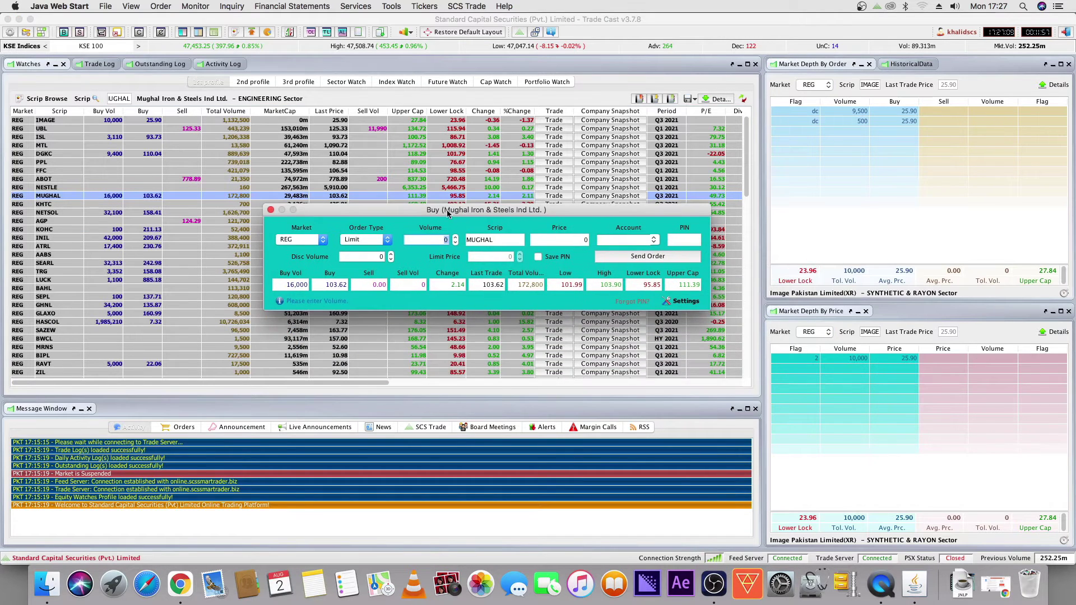
pyautogui.click(386, 241)
pyautogui.click(387, 241)
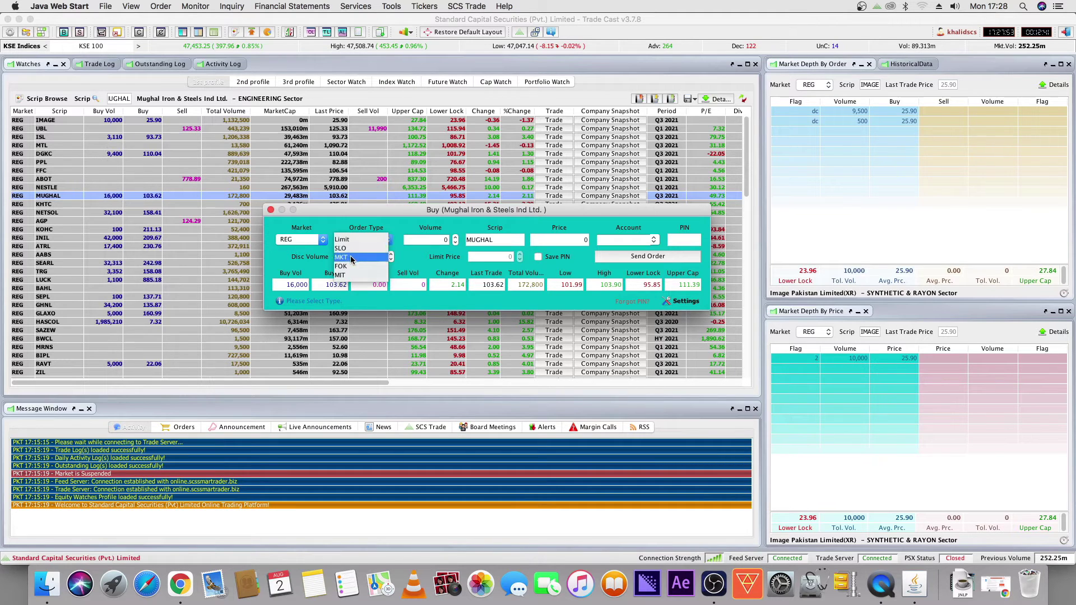
pyautogui.click(417, 251)
pyautogui.click(368, 242)
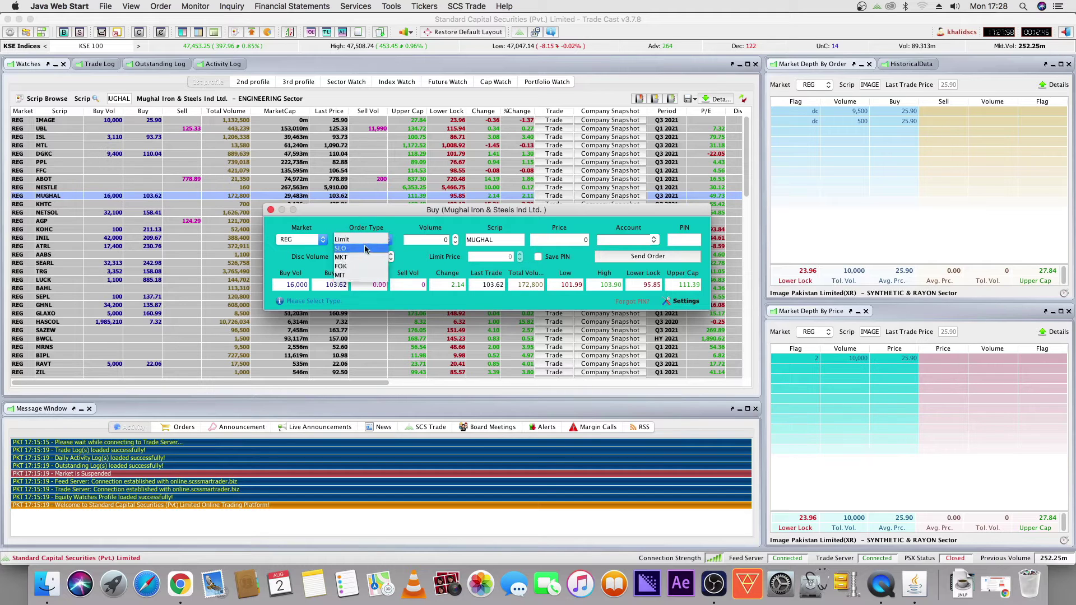
pyautogui.click(364, 257)
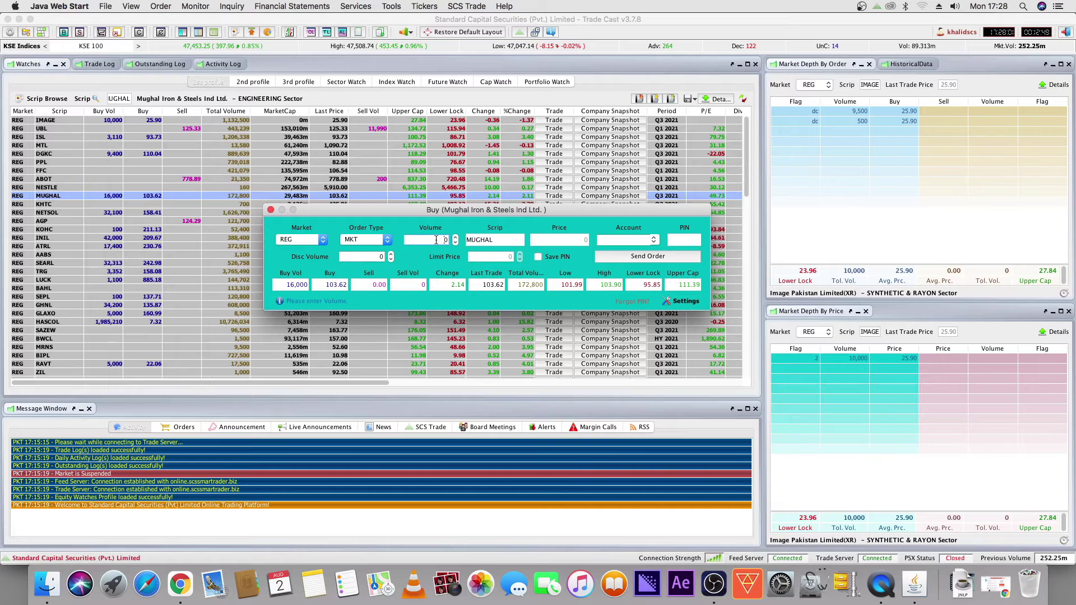
# - Set the buy order's volume to 200, go over its account and PIN fields, and close the order without sending it
pyautogui.click(437, 240)
pyautogui.write('200')
pyautogui.press('Tab')
pyautogui.click(630, 241)
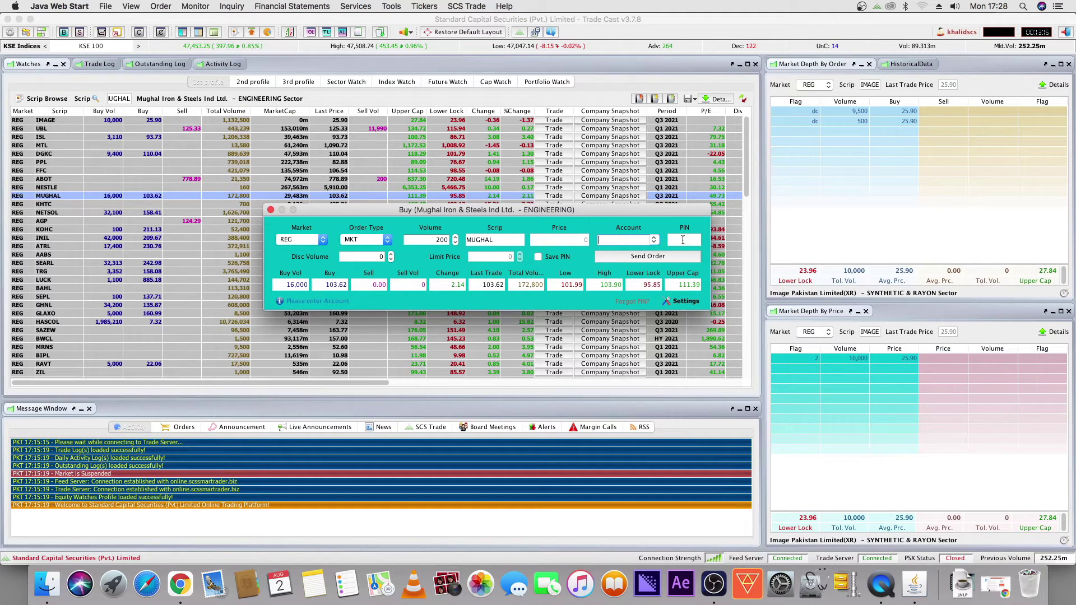
pyautogui.click(683, 240)
pyautogui.click(417, 239)
pyautogui.click(270, 210)
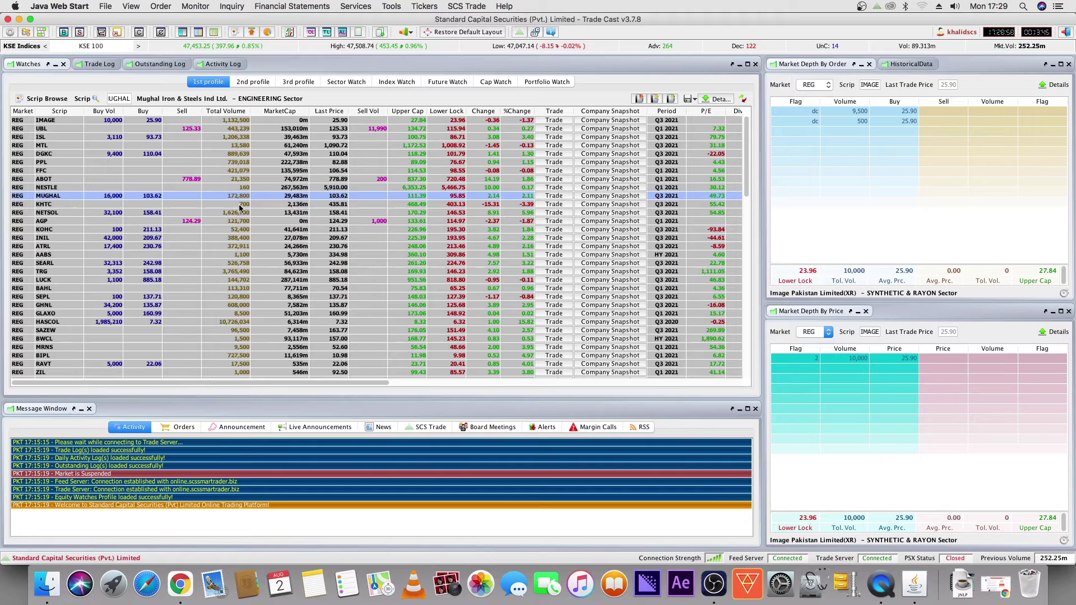
# - Open a sell order for MUGHAL, go over its order types and its scrip, price, account and PIN fields, and close it unsent
pyautogui.rightClick(51, 197)
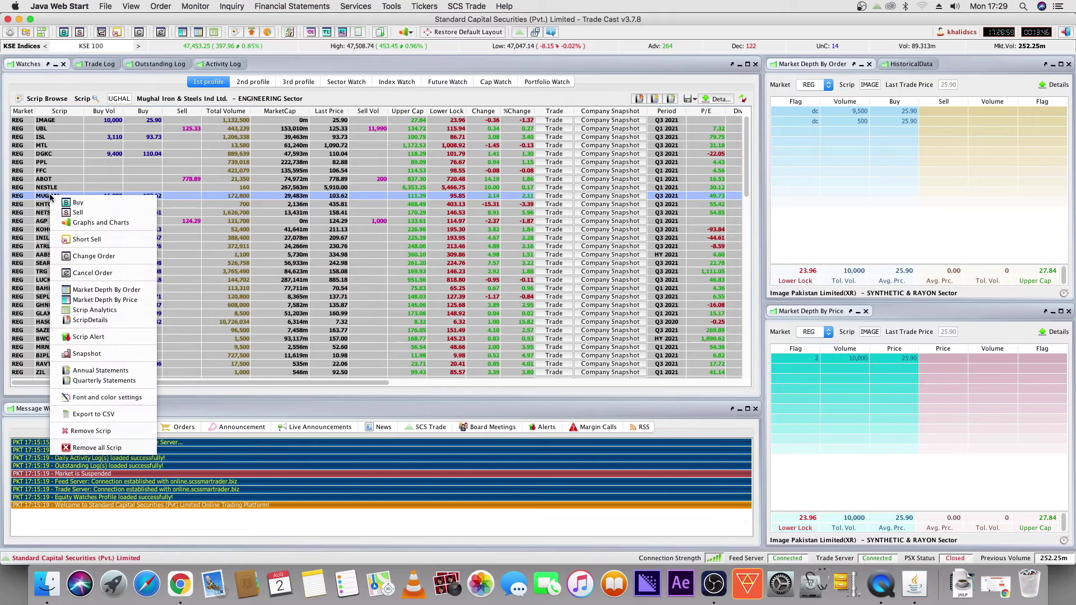
pyautogui.click(78, 213)
pyautogui.moveTo(518, 266); pyautogui.dragTo(483, 194)
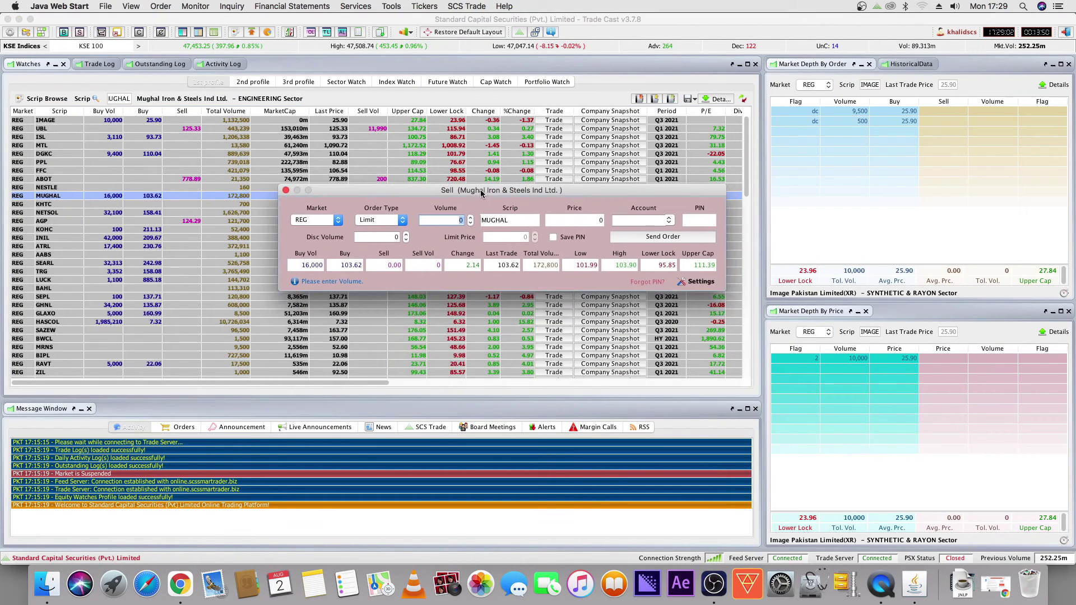
pyautogui.click(382, 221)
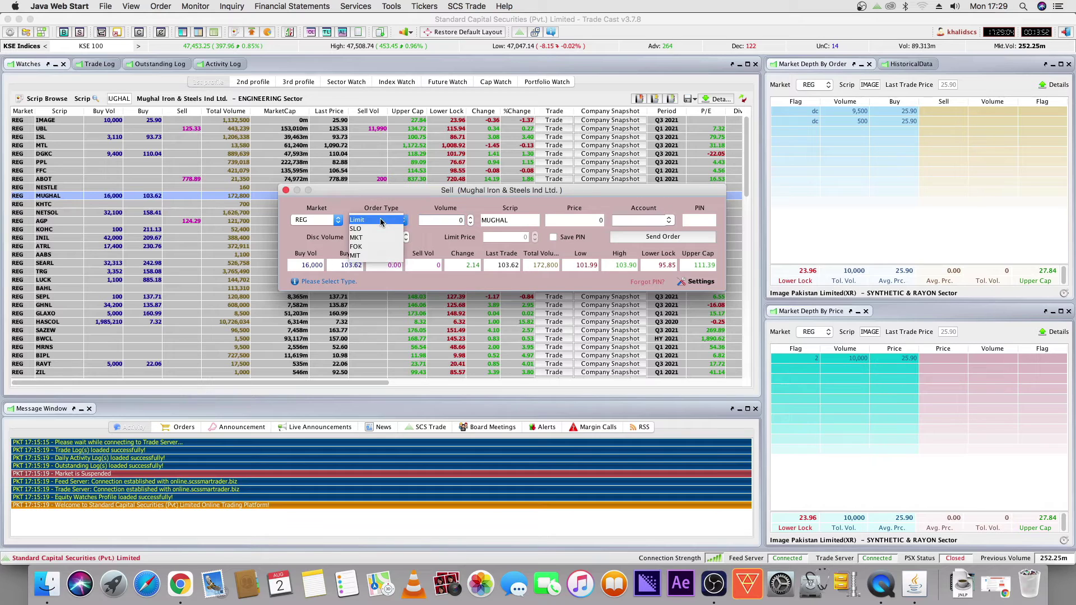
pyautogui.click(443, 220)
pyautogui.doubleClick(521, 220)
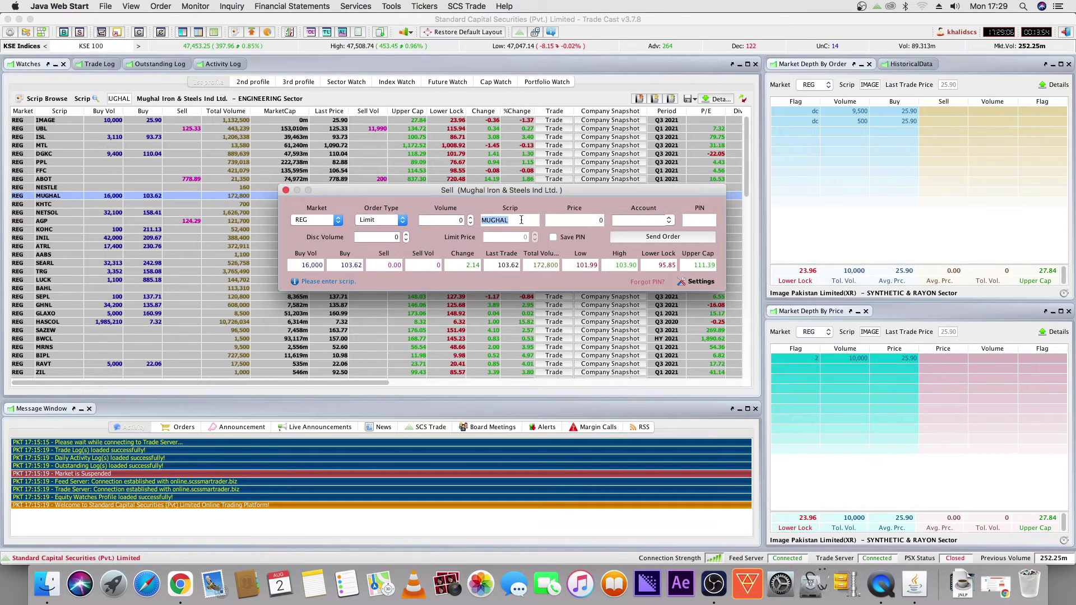
pyautogui.press('Tab')
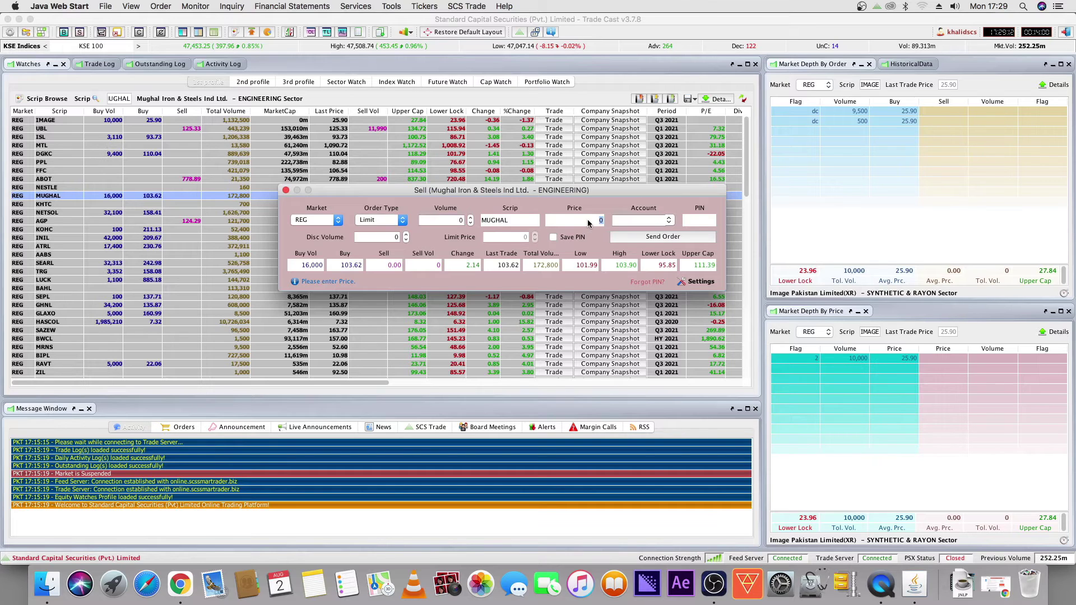
pyautogui.click(633, 220)
pyautogui.click(698, 220)
pyautogui.click(286, 190)
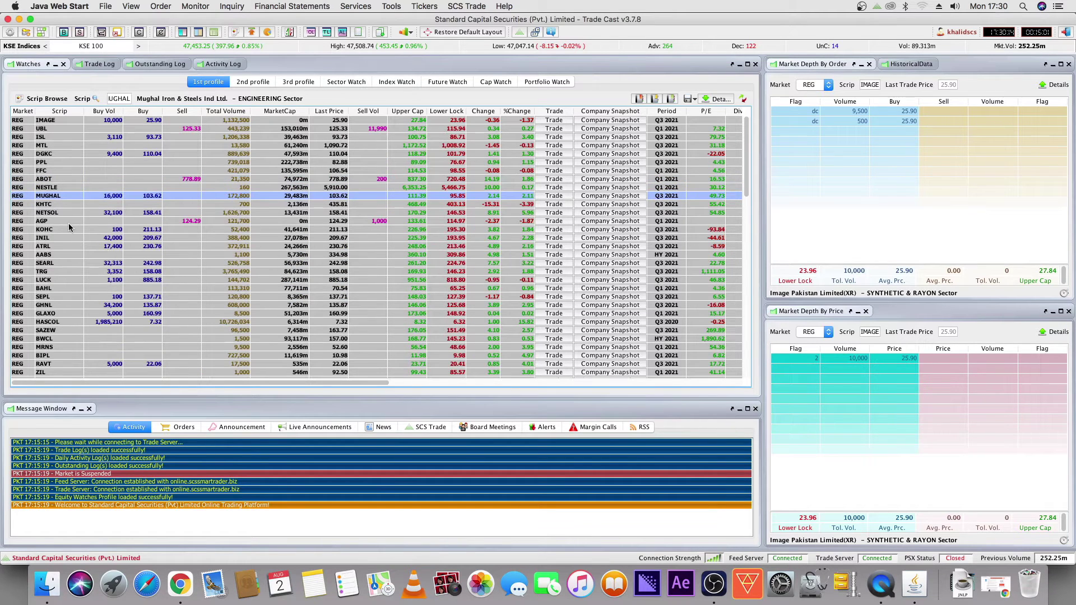
# - View the announcements, board meetings and news in the Message Window, and return to its activity messages
pyautogui.scroll(-2, 69, 225)
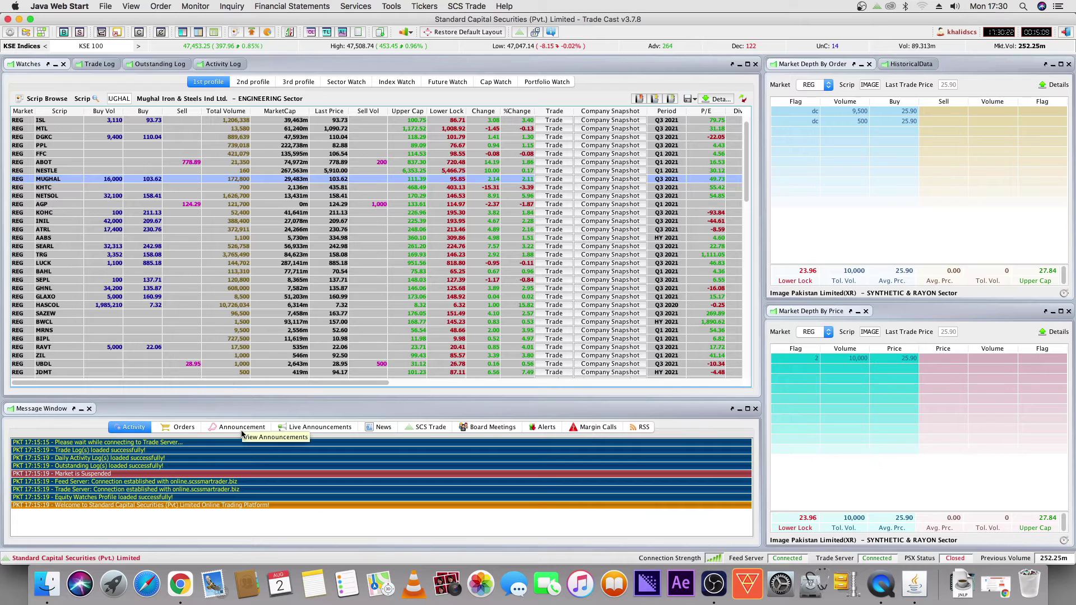
pyautogui.click(230, 428)
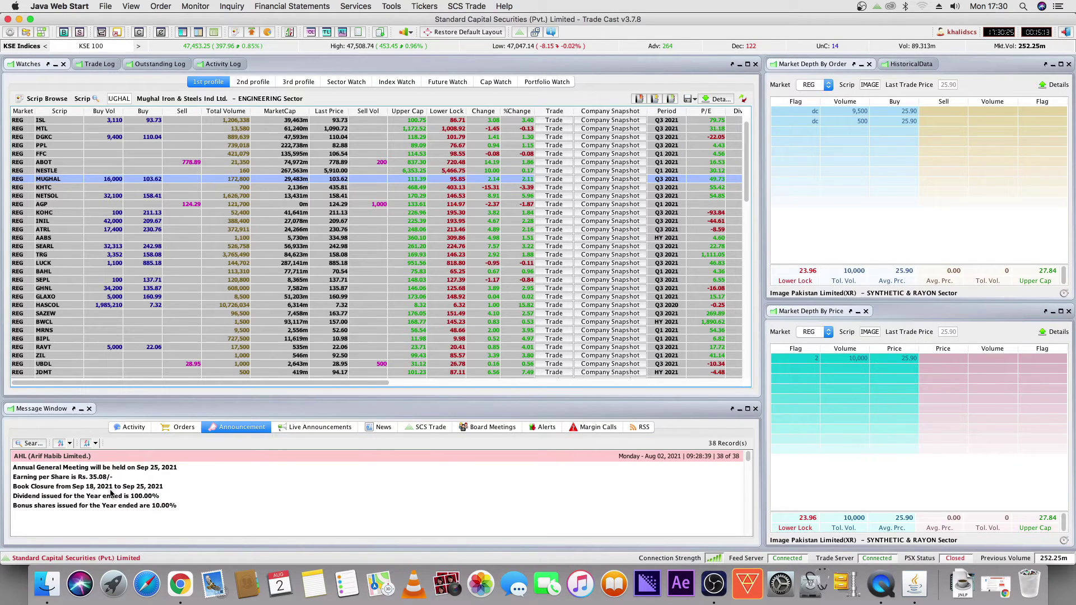
pyautogui.click(488, 432)
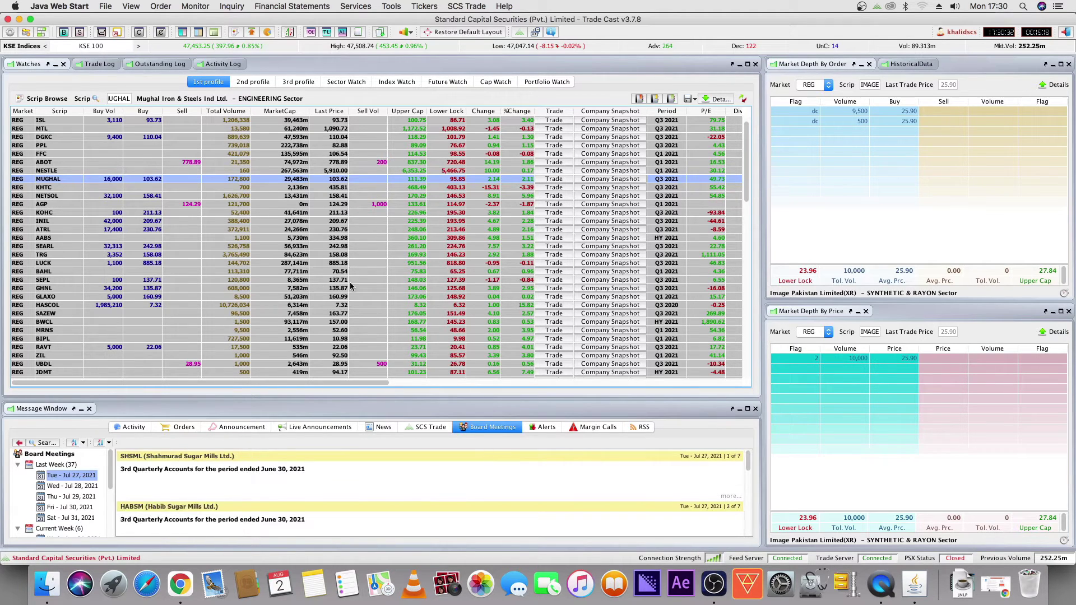
pyautogui.click(383, 431)
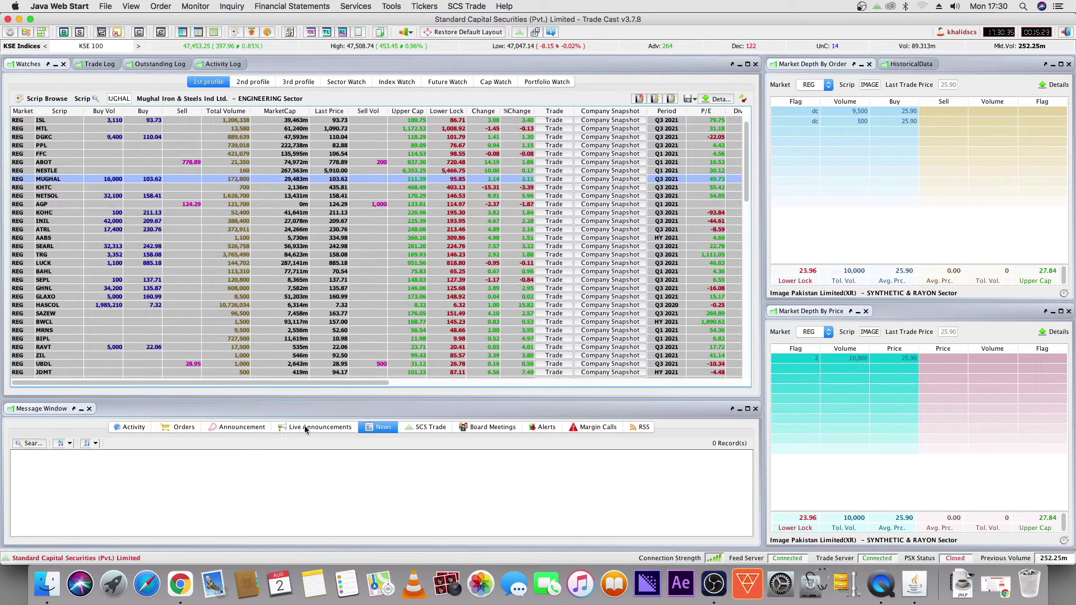
pyautogui.click(119, 426)
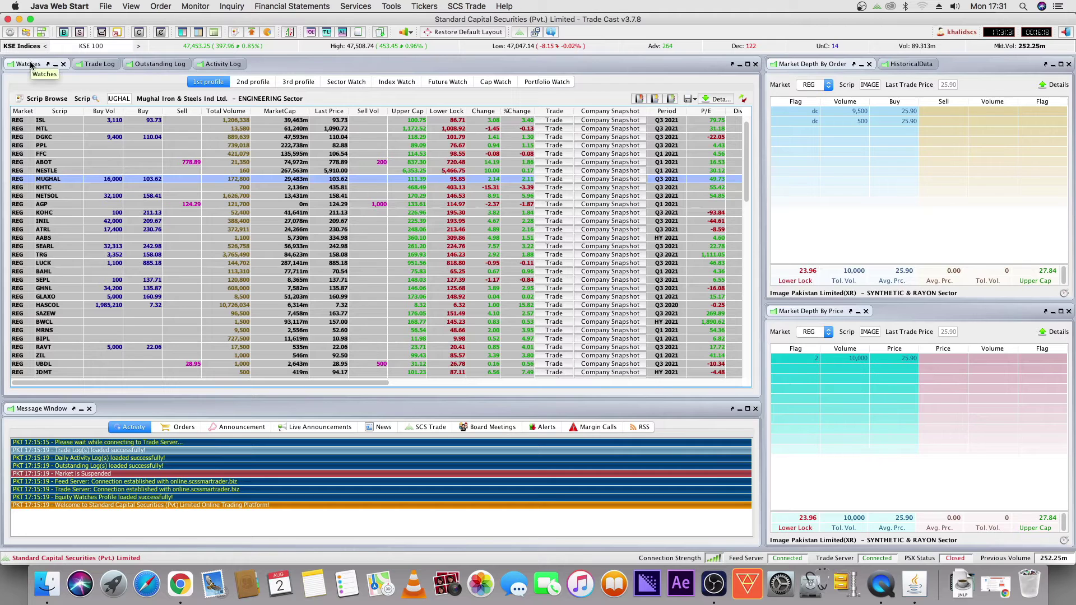
# - View the Trade Log, the Outstanding Log and the Activity Log
pyautogui.click(96, 65)
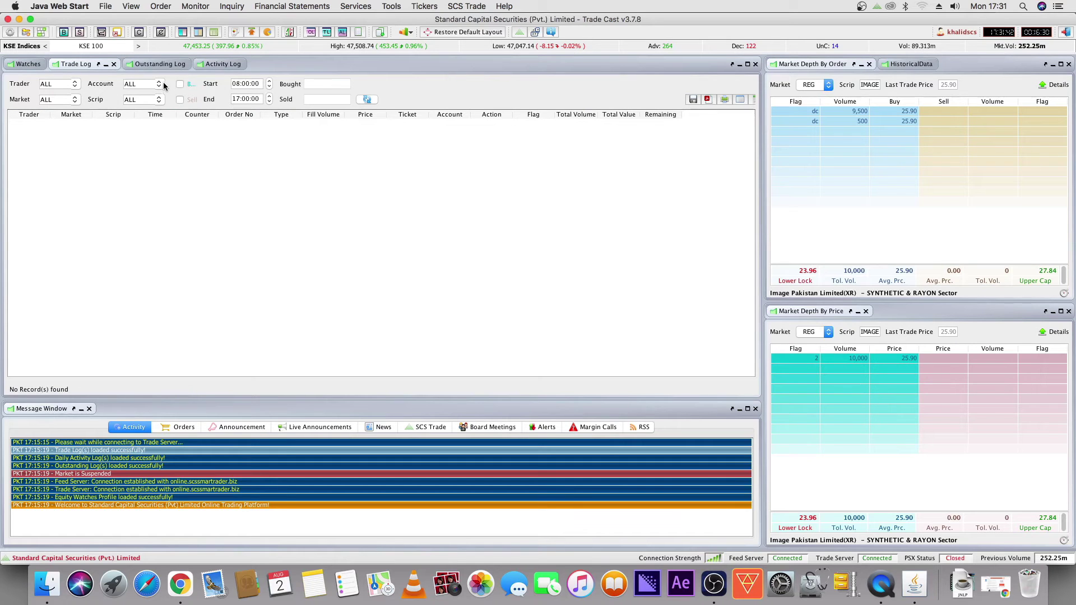
pyautogui.click(158, 65)
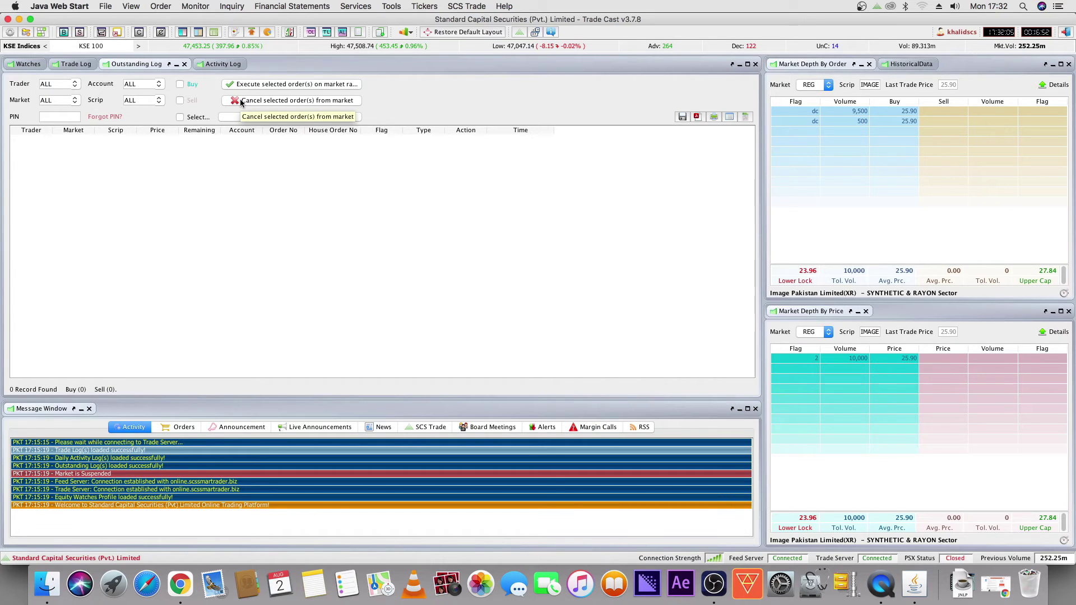
pyautogui.click(215, 66)
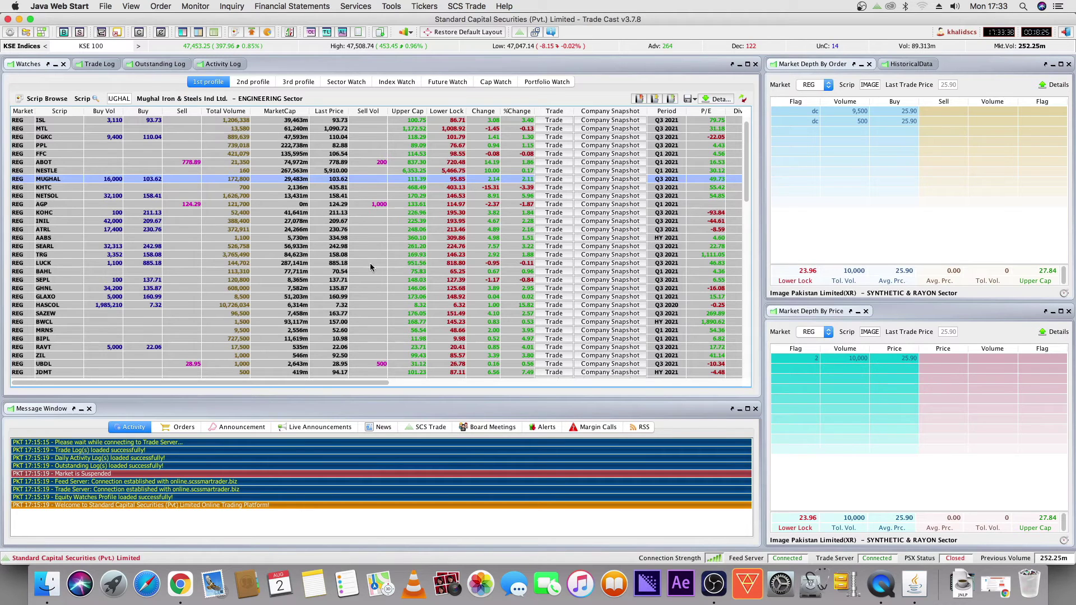
# - Select the LUCK scrip in the watch list and view its price and volume chart with Graphs and Charts
pyautogui.click(36, 204)
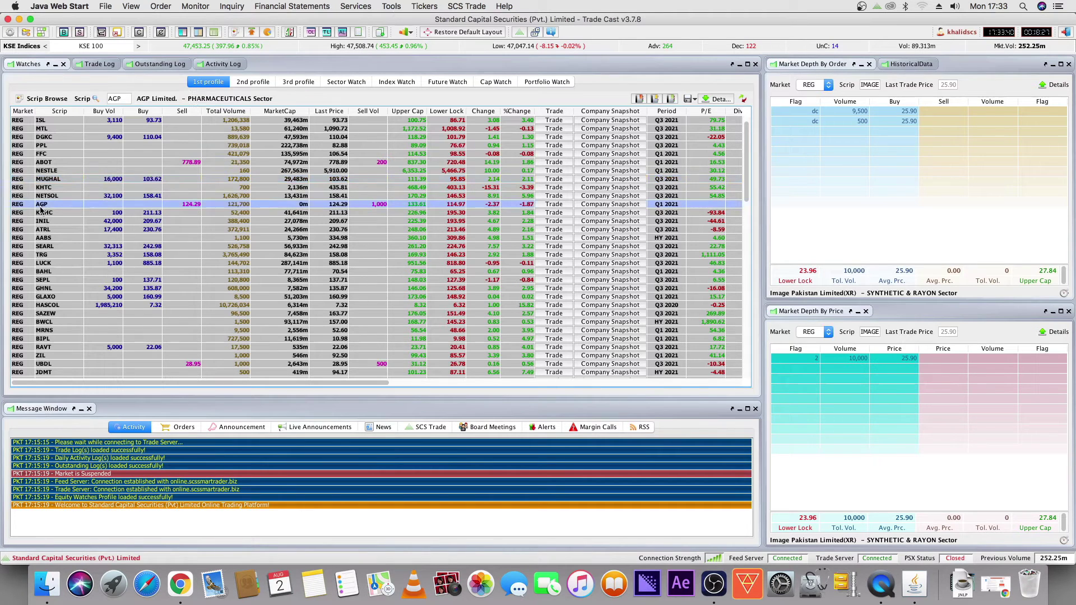
pyautogui.click(45, 229)
pyautogui.click(55, 271)
pyautogui.click(56, 280)
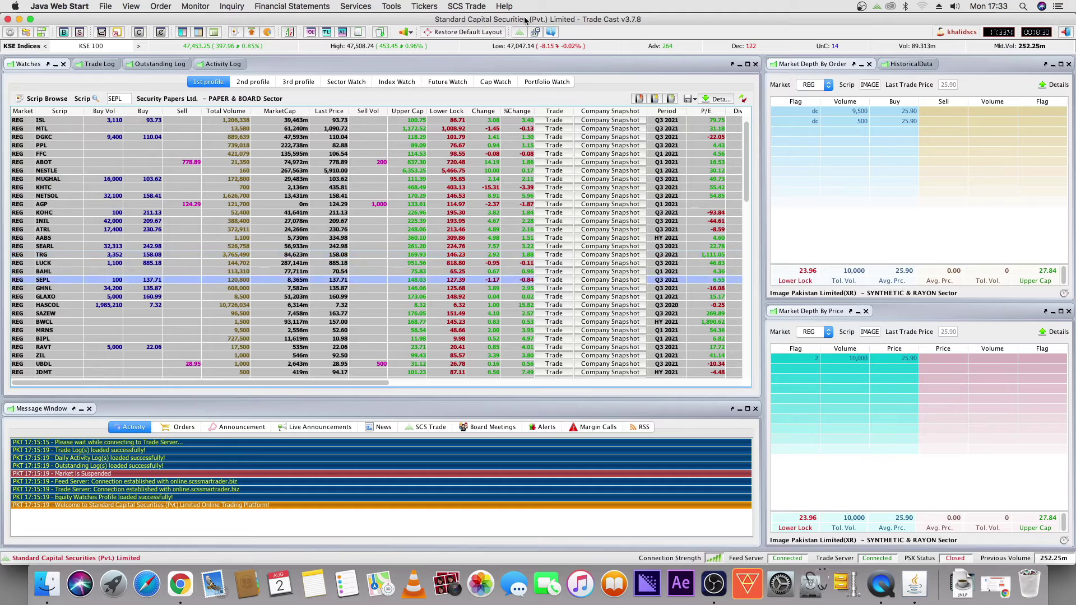
pyautogui.click(392, 6)
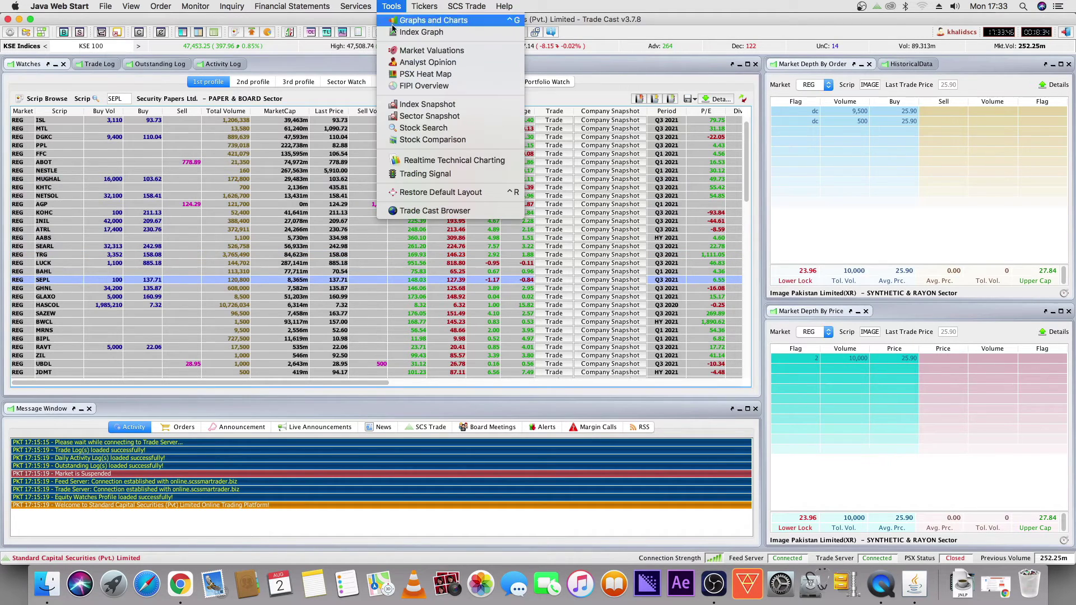
pyautogui.click(53, 262)
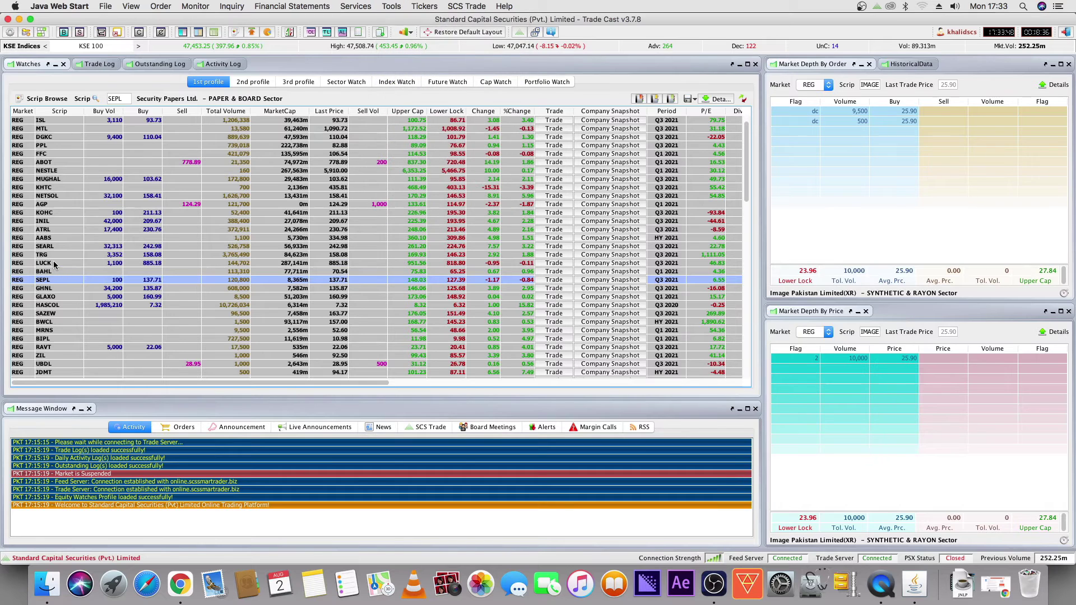
pyautogui.click(392, 8)
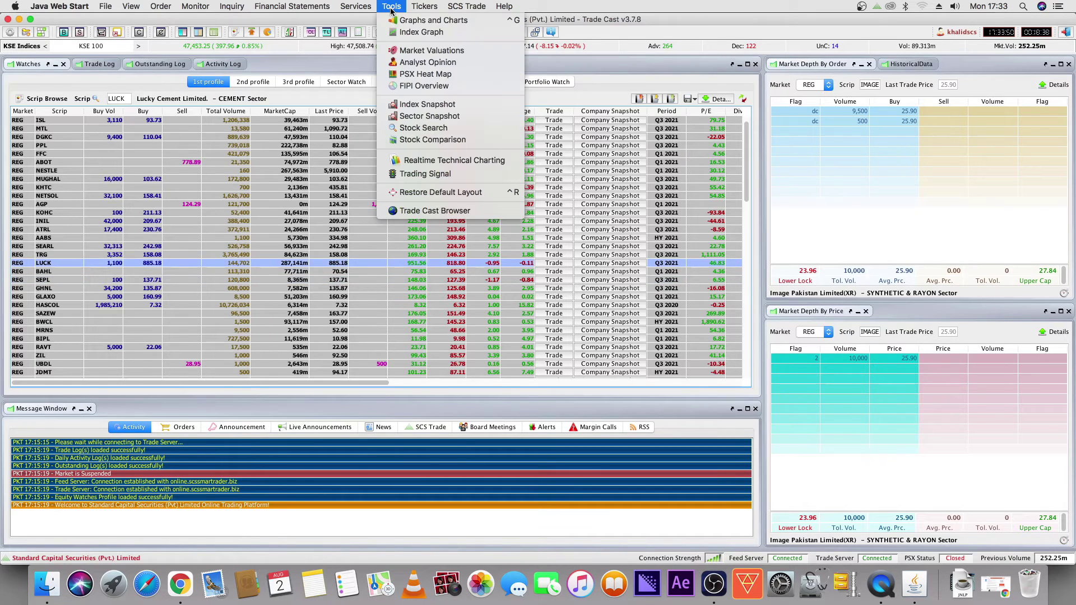
pyautogui.click(411, 20)
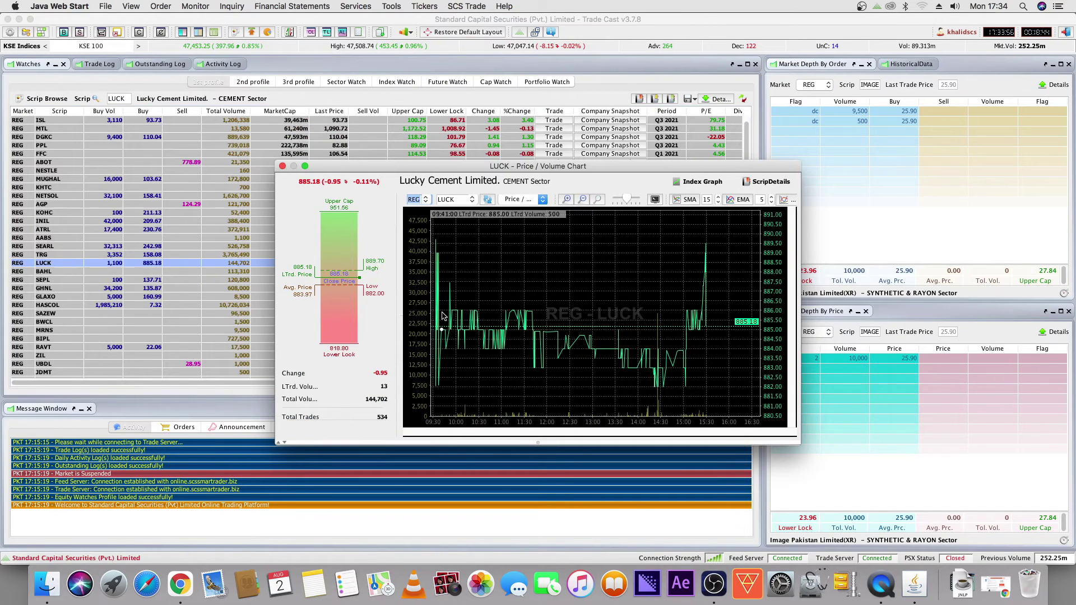
pyautogui.click(391, 6)
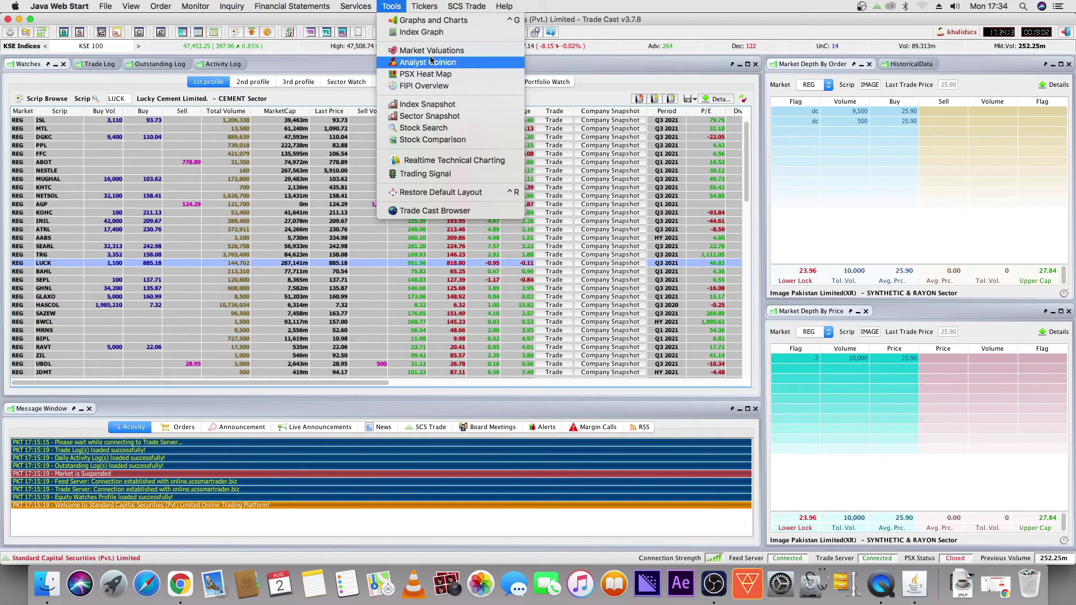
pyautogui.click(402, 7)
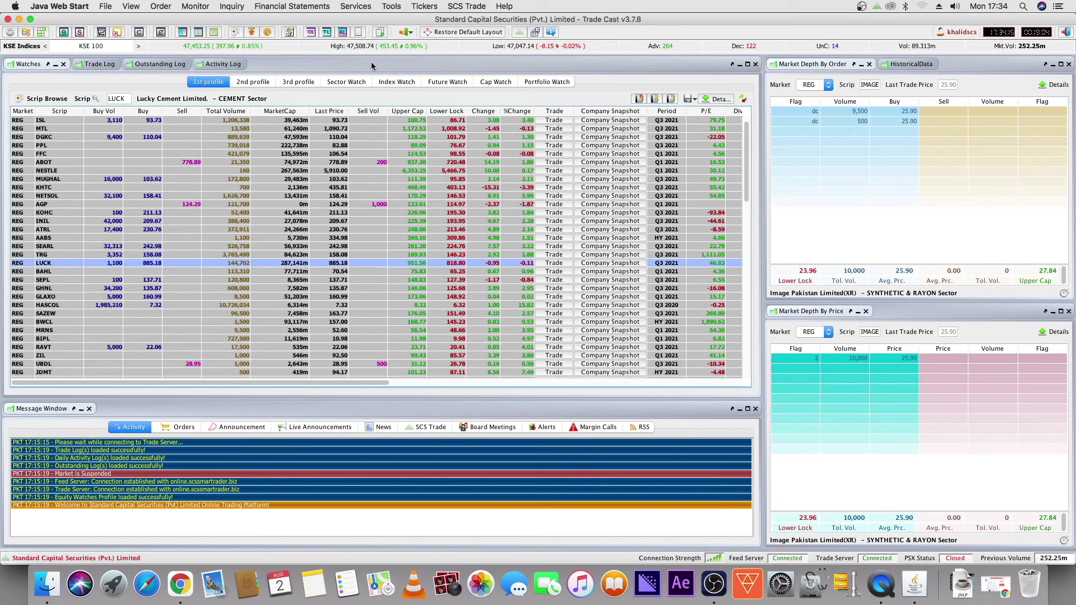
pyautogui.click(403, 7)
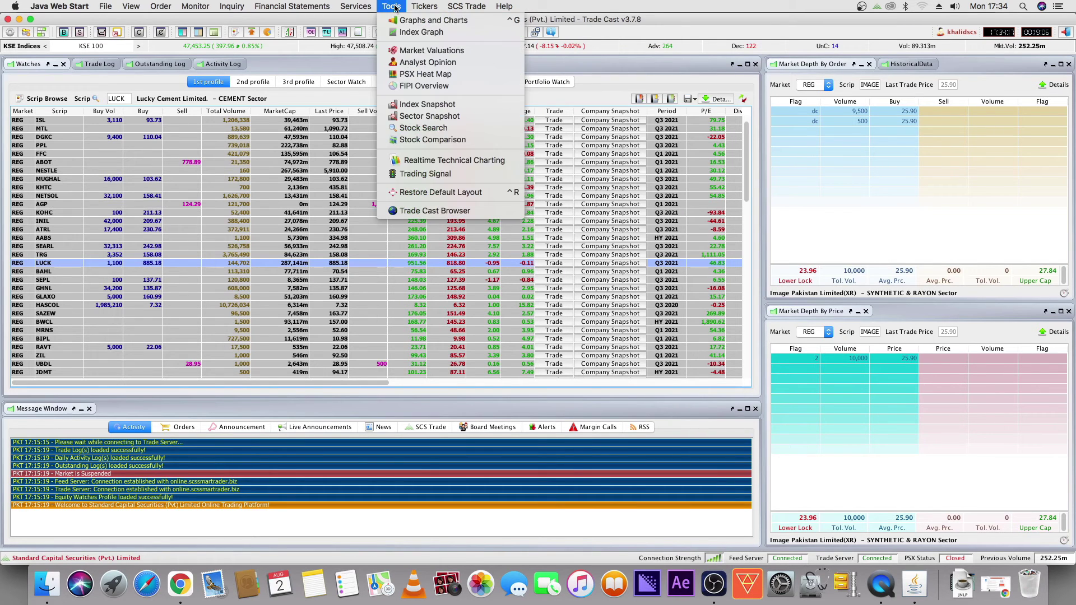
pyautogui.click(596, 63)
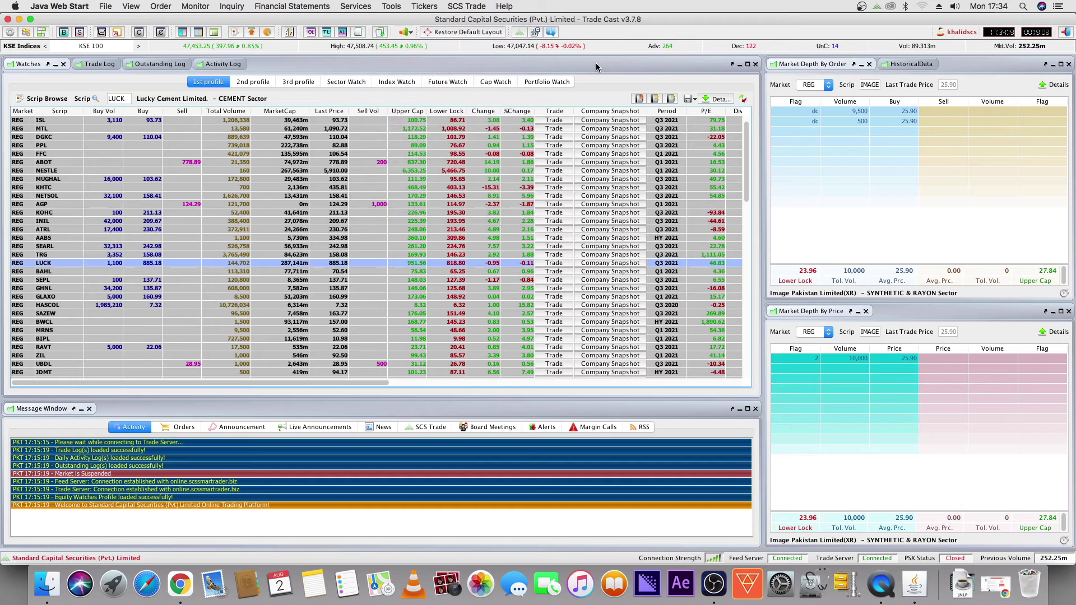
pyautogui.click(714, 583)
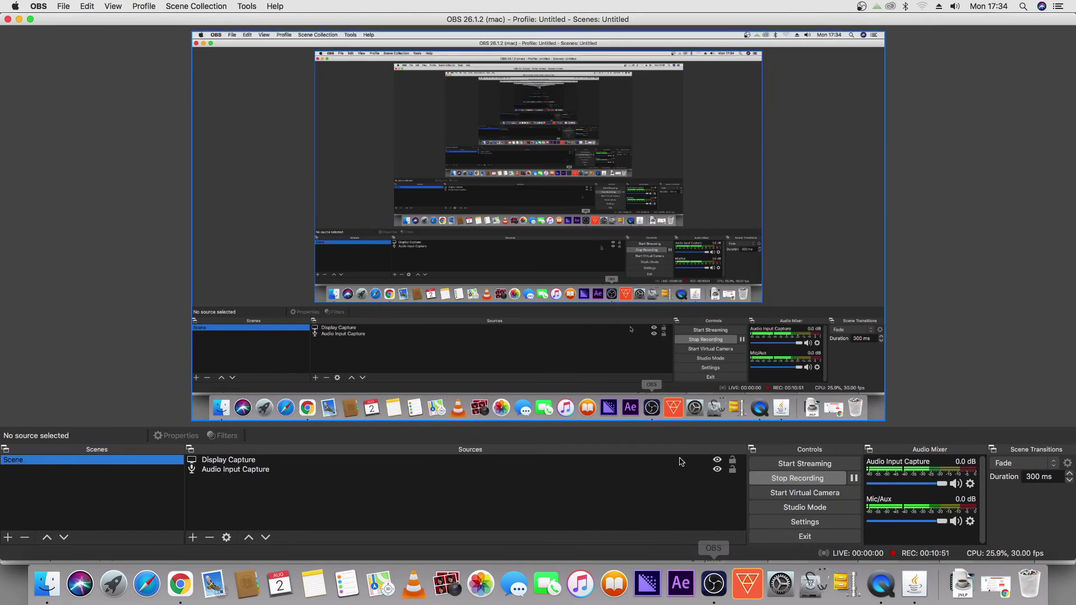
pyautogui.click(804, 480)
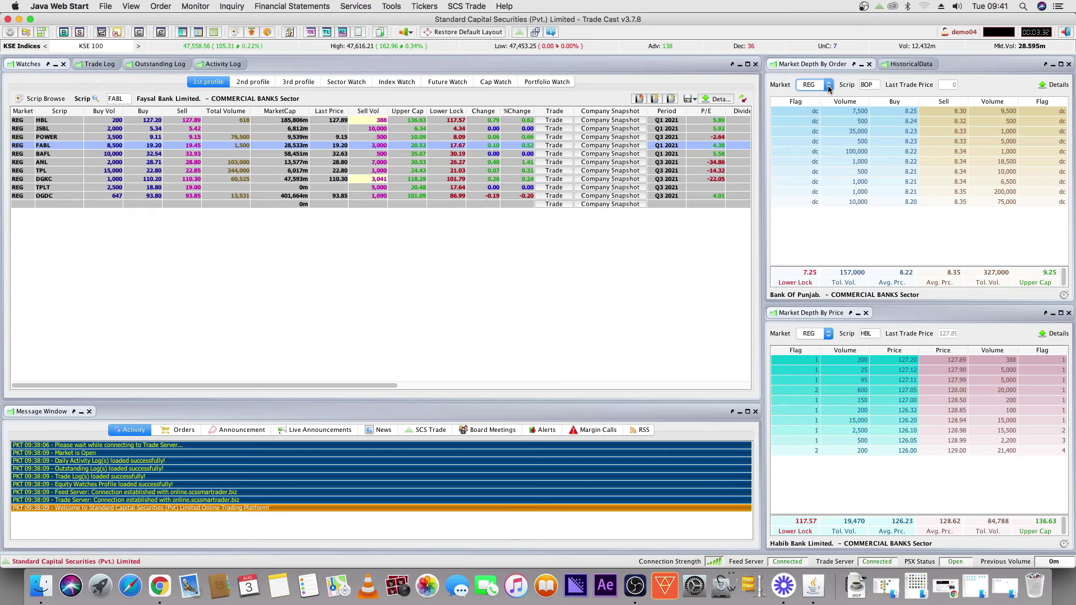
# - Review the market types in Market Depth By Order and display the REG market's order depth for the NESTLE scrip
pyautogui.click(828, 89)
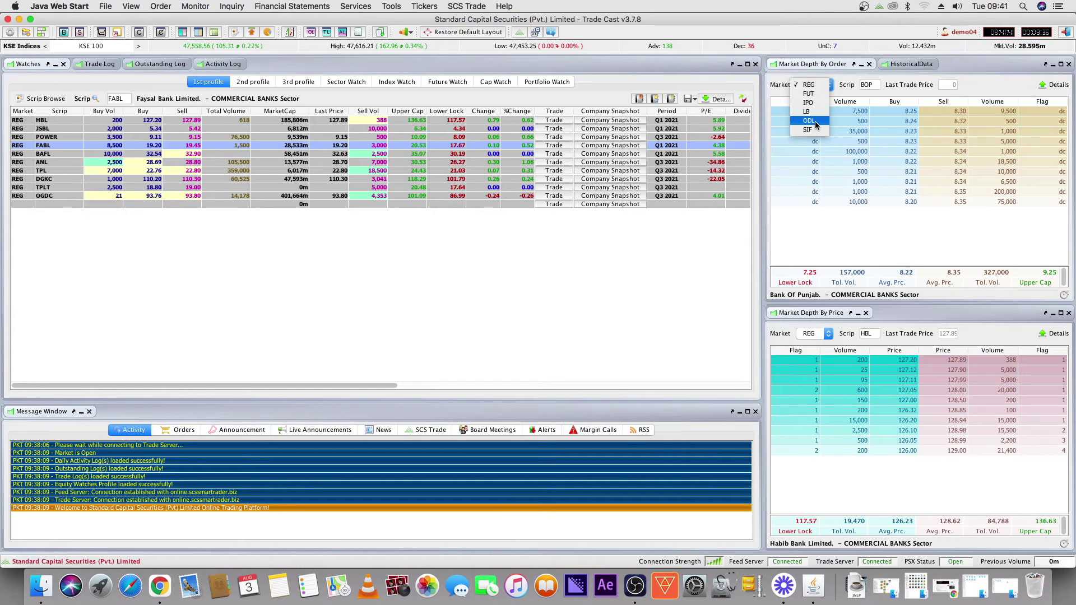
pyautogui.click(862, 144)
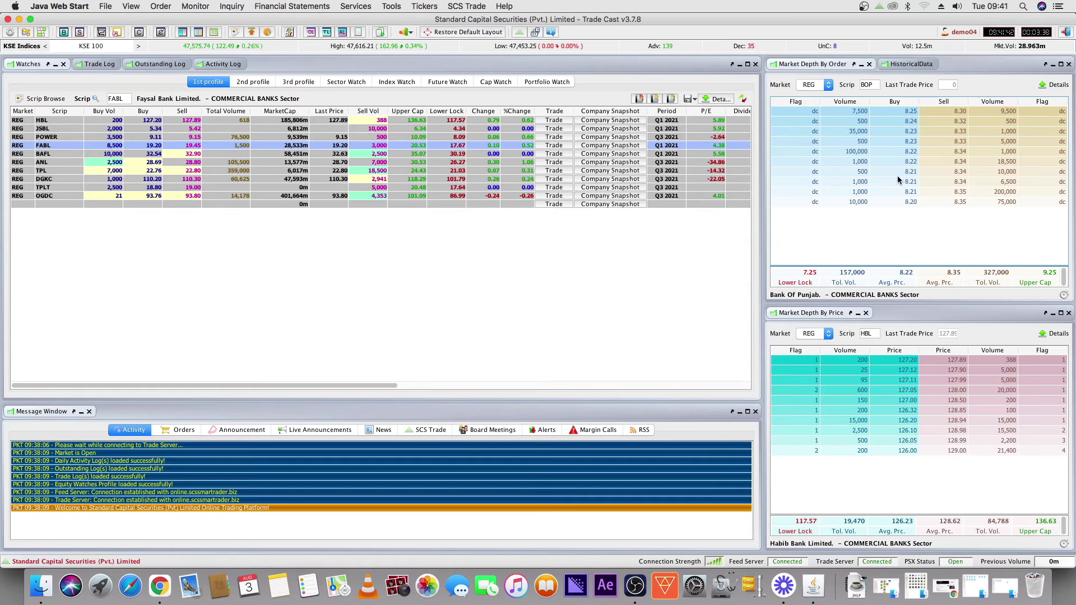
pyautogui.doubleClick(874, 86)
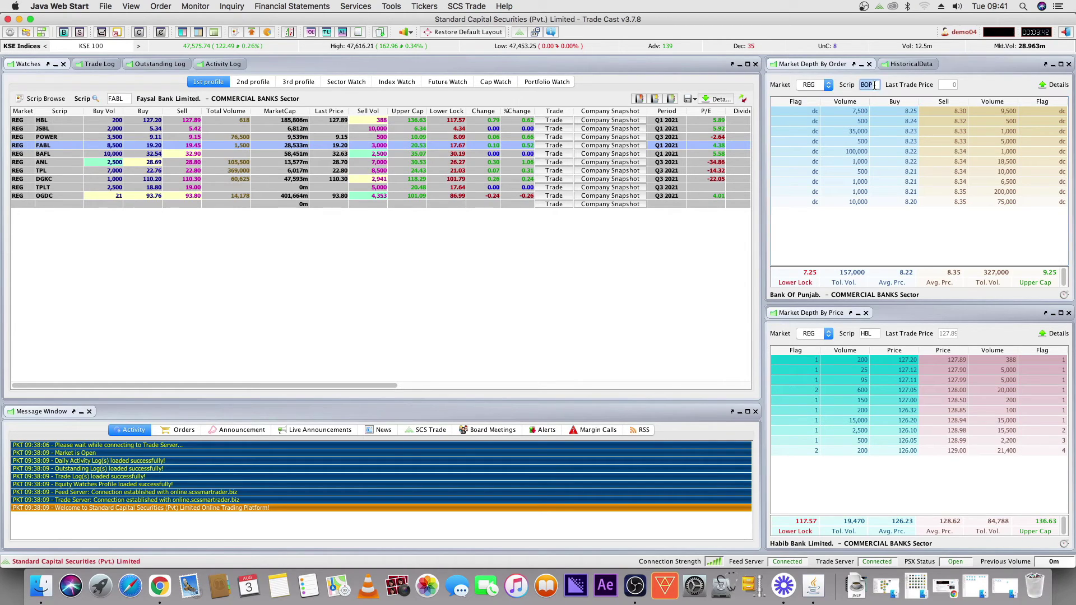
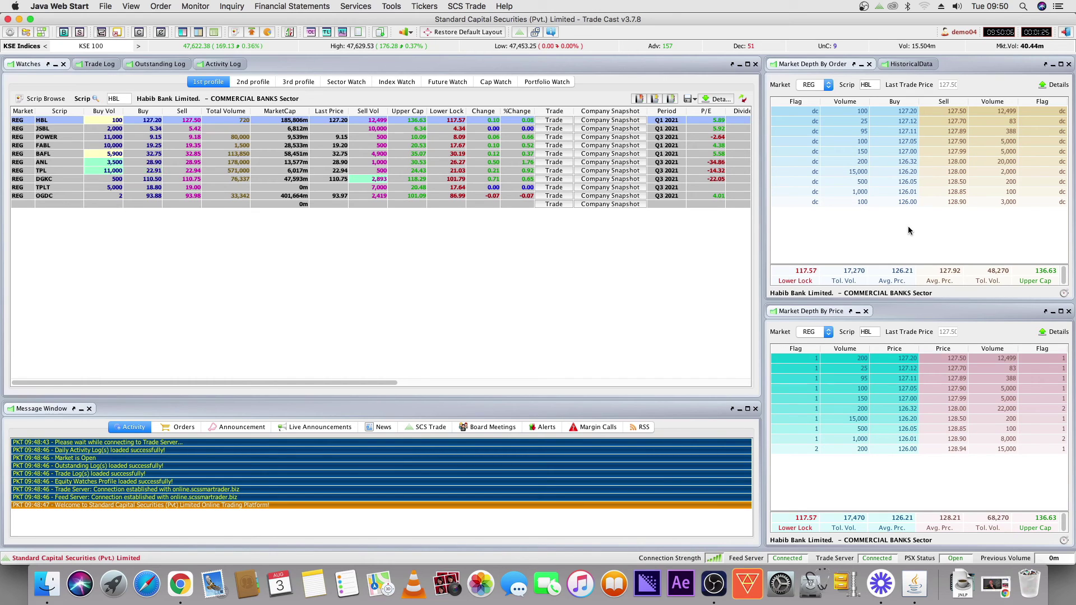
pyautogui.write('NESTLE')
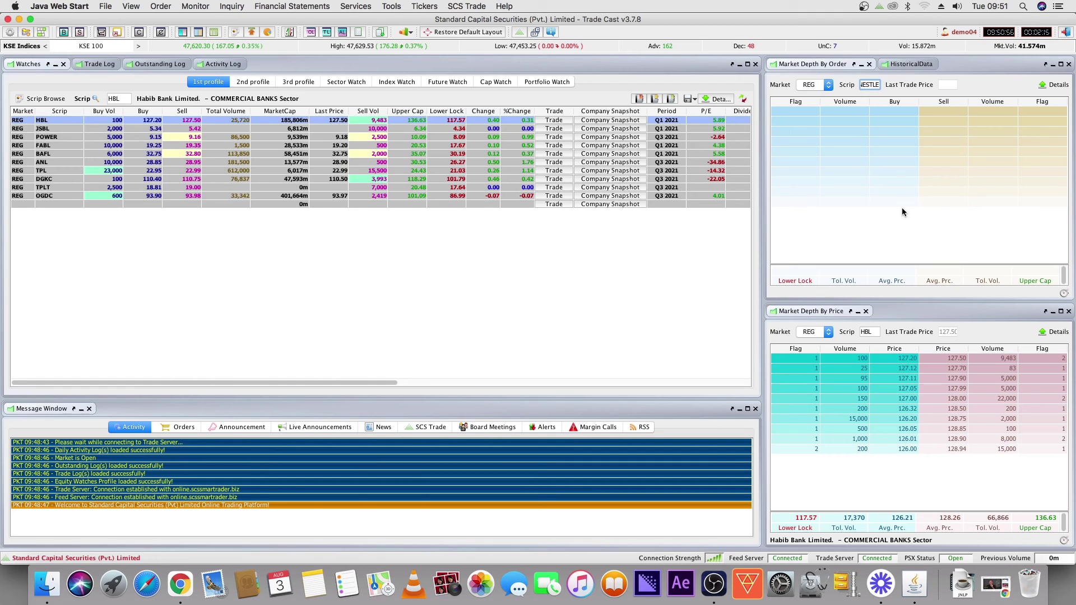
pyautogui.press('Return')
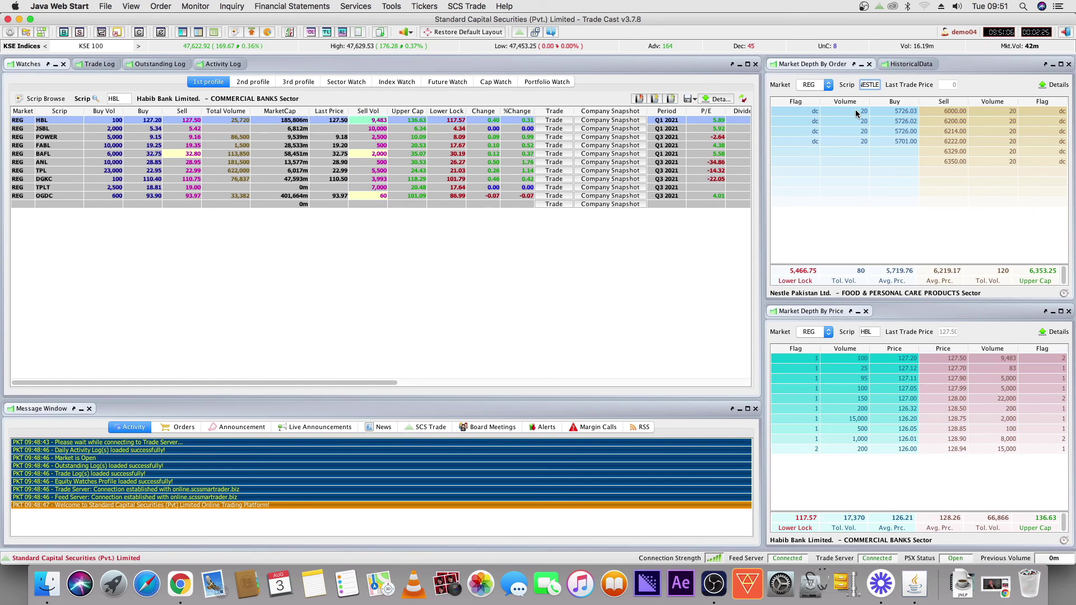
# - Replace the scrip in Market Depth By Order with WTL and view its buy and sell orders
pyautogui.press('BackSpace')
pyautogui.press('BackSpace')
pyautogui.press('BackSpace')
pyautogui.press('BackSpace')
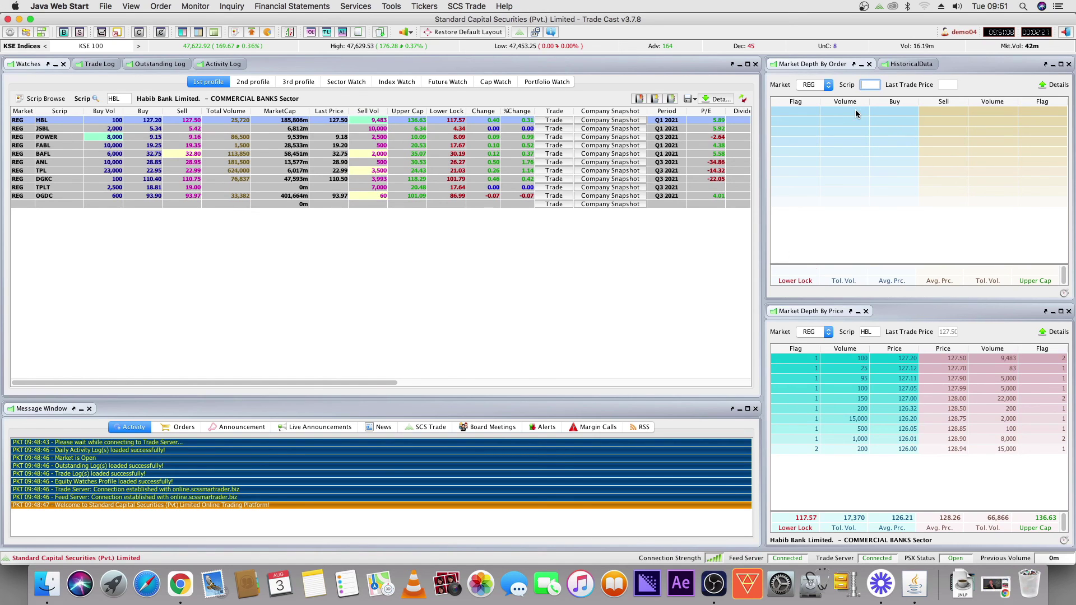
pyautogui.write('WTL')
pyautogui.press('Return')
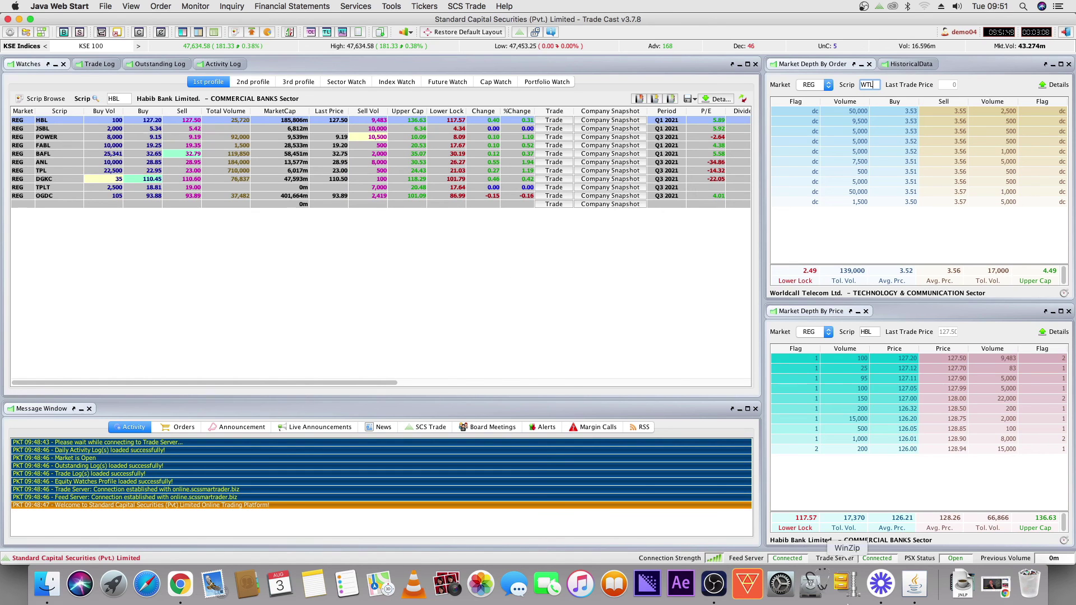
pyautogui.click(713, 583)
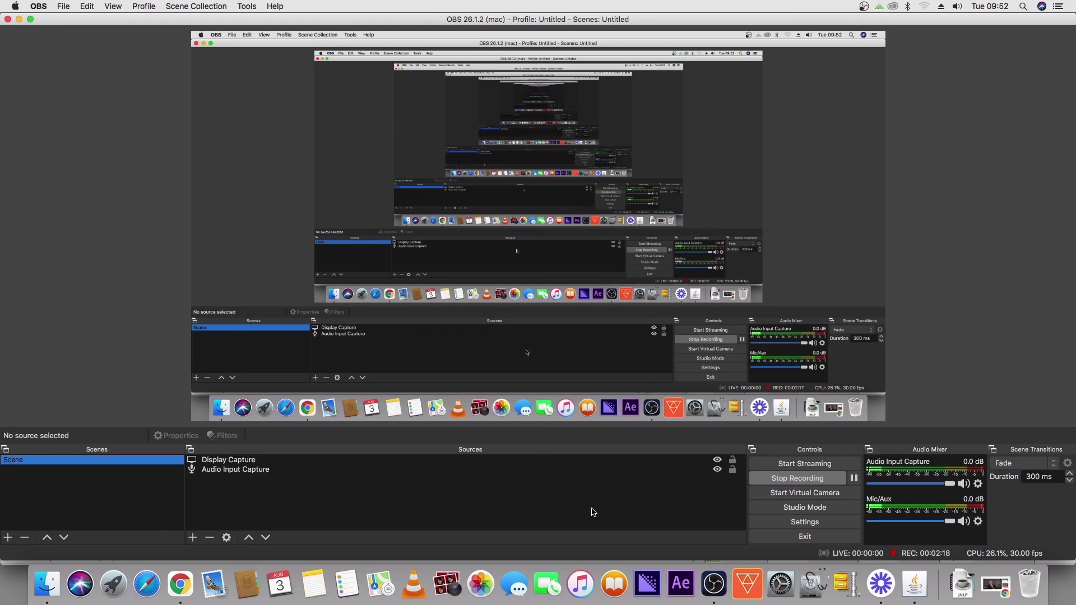